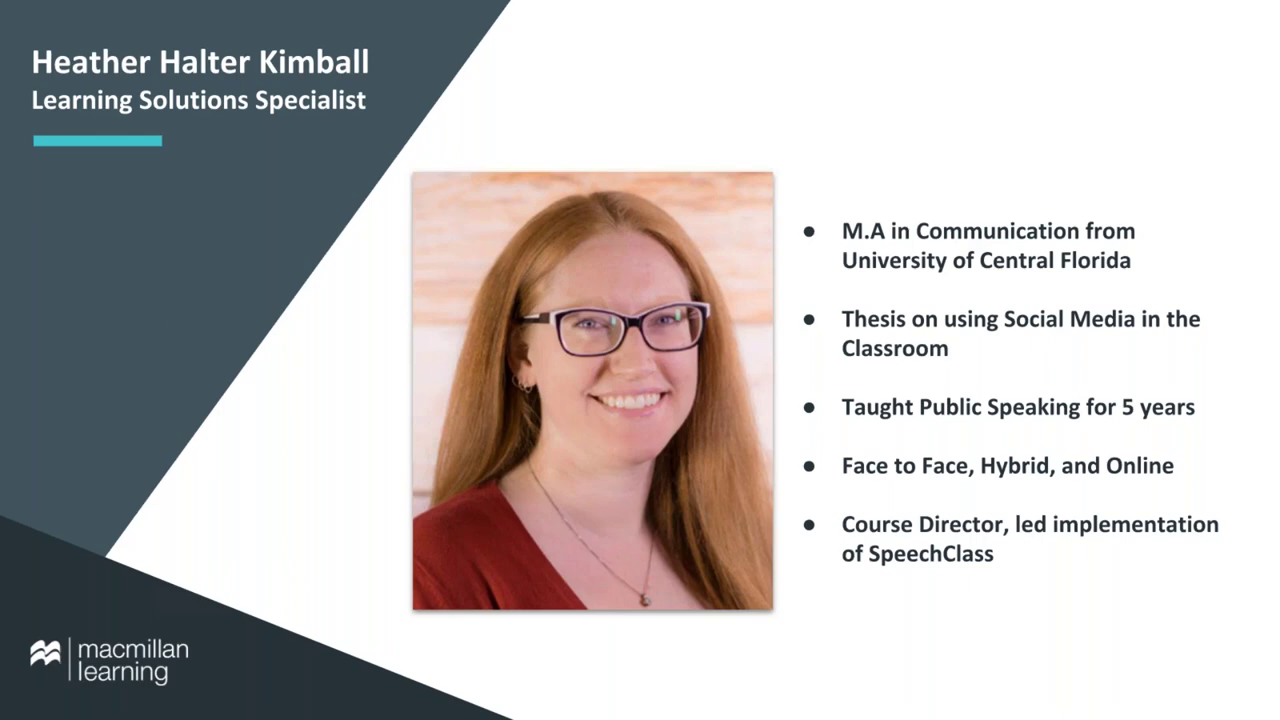
Exit the slideshow and switch to the LaunchPad home page of the Introduction to Communication course
mouse_move(294, 600)
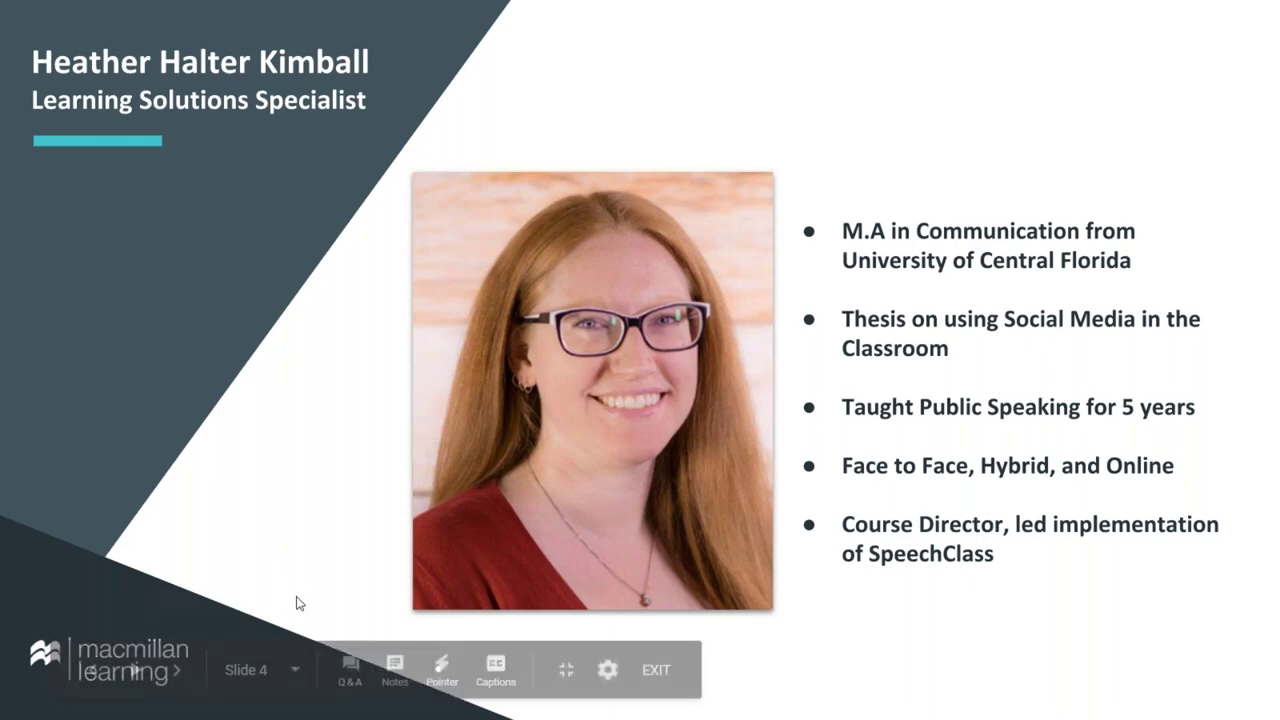
left_click(657, 683)
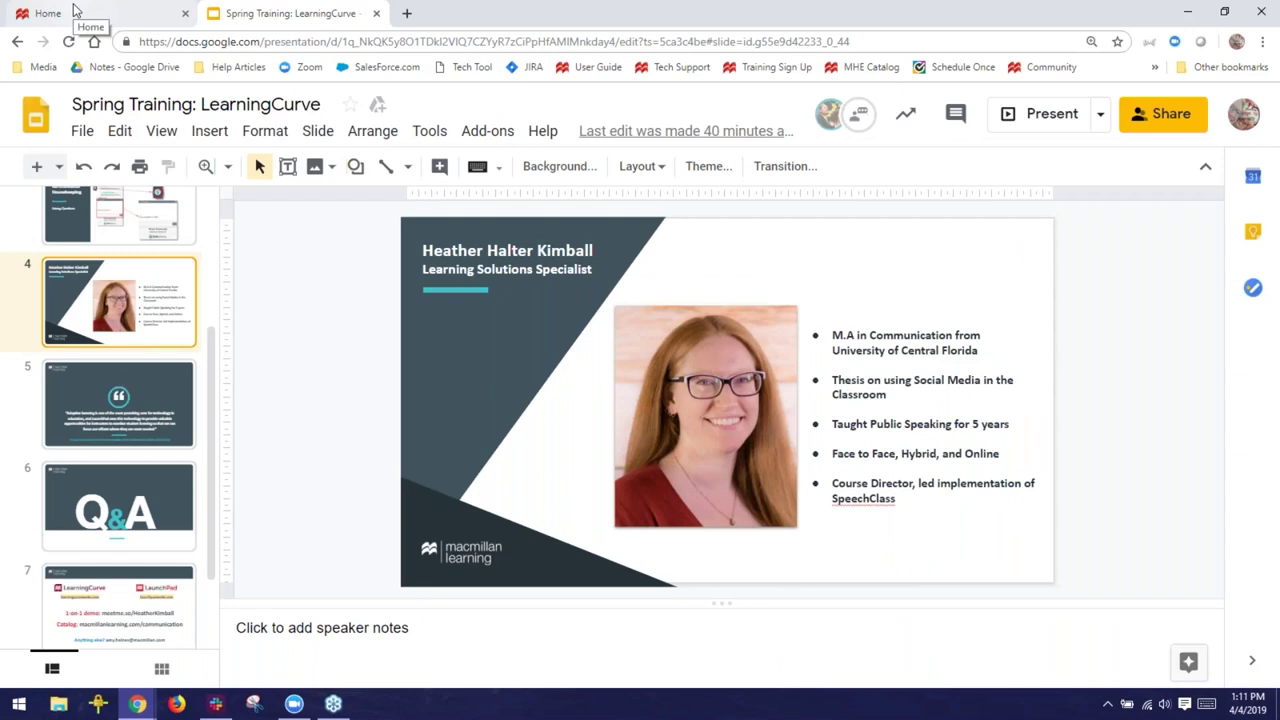
left_click(74, 12)
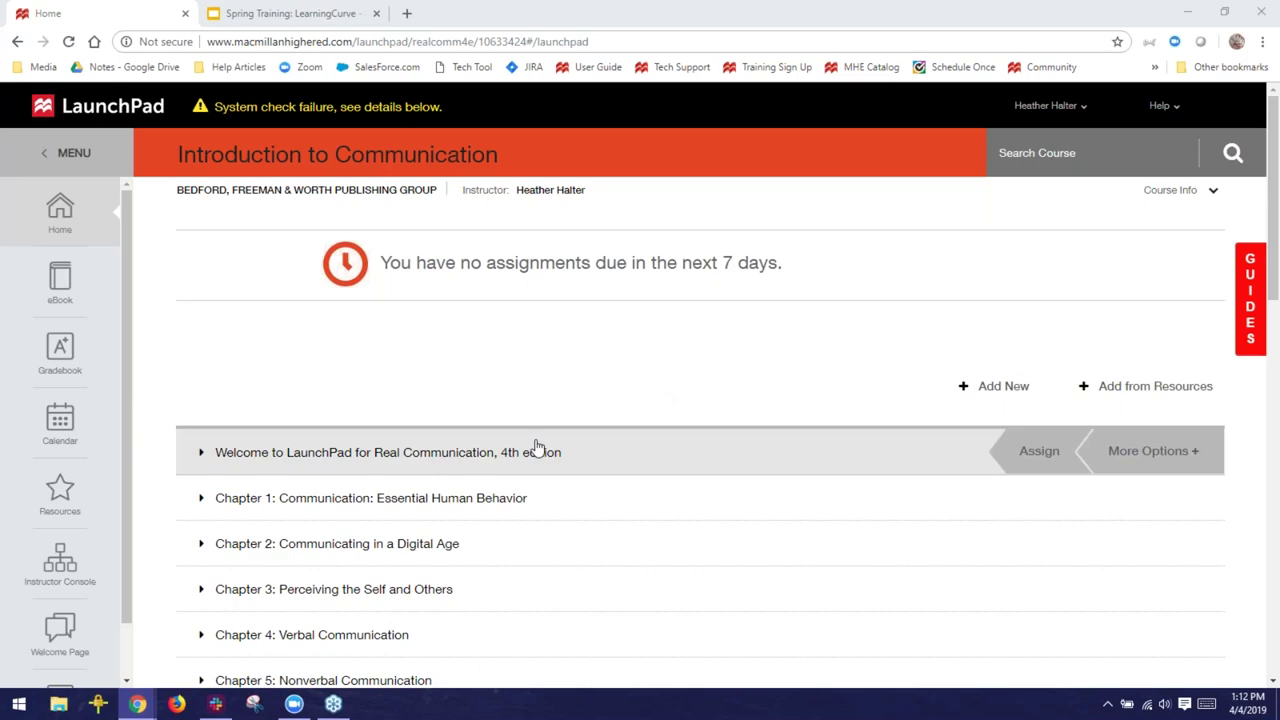
Expand the unit Chapter 2: Communicating in a Digital Age and open its LearningCurve for Chapter 2 activity
scroll(537, 447, "down", 4)
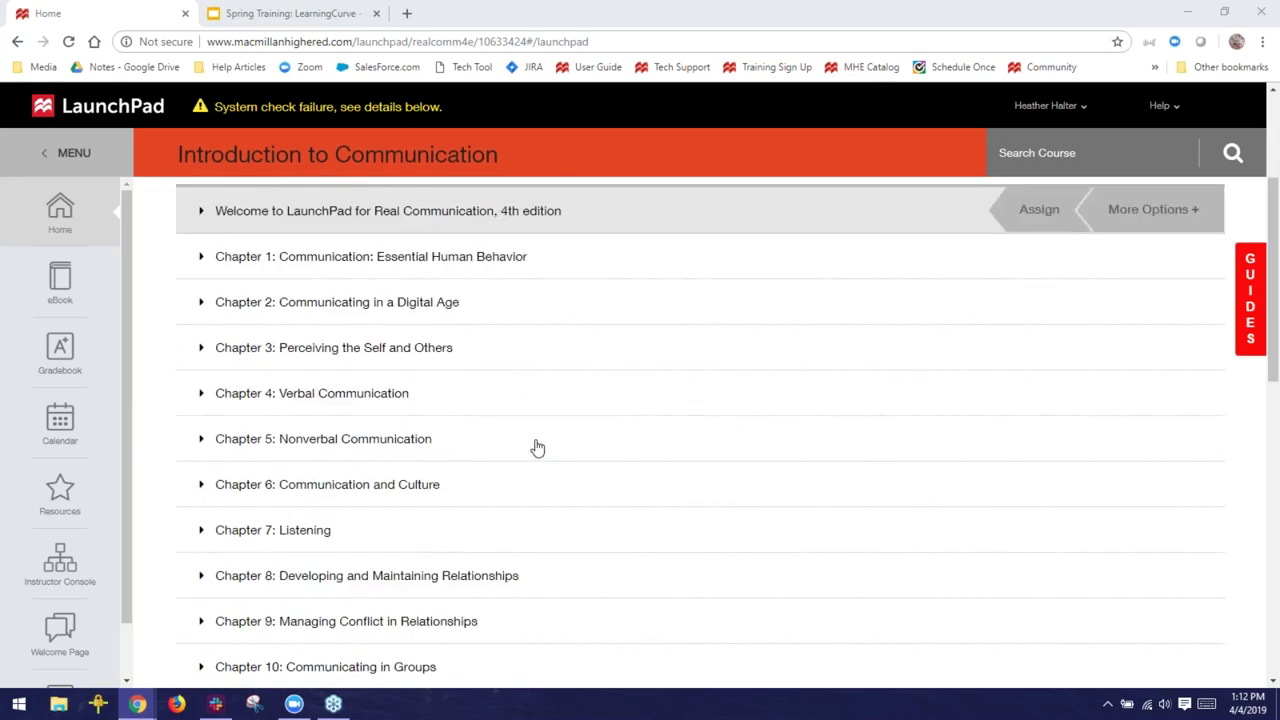
scroll(537, 447, "down", 4)
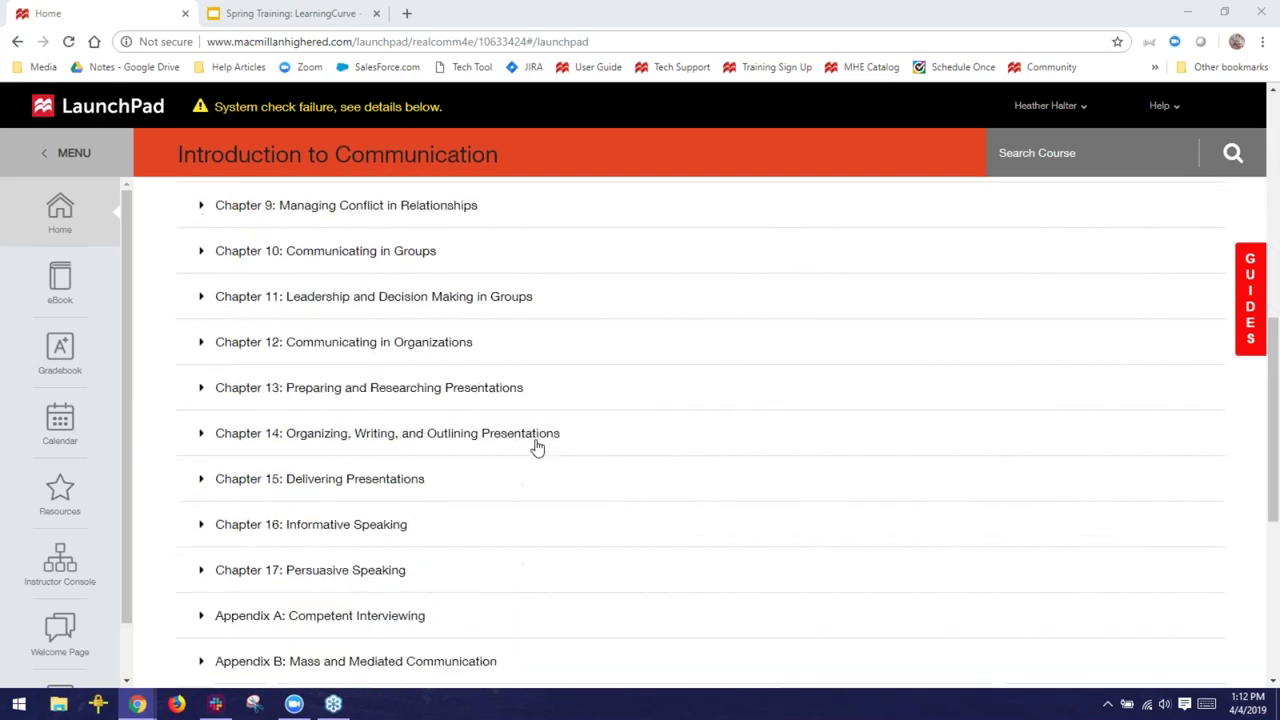
scroll(537, 447, "down", 3)
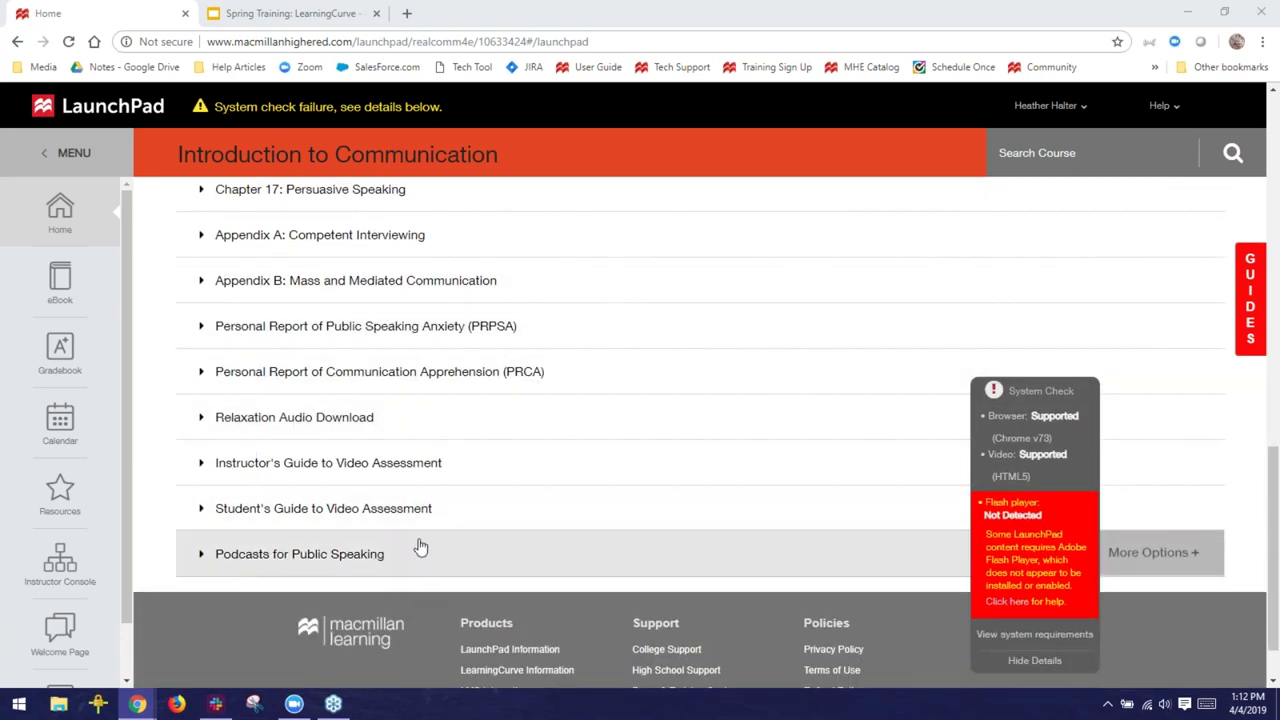
scroll(420, 547, "up", 9)
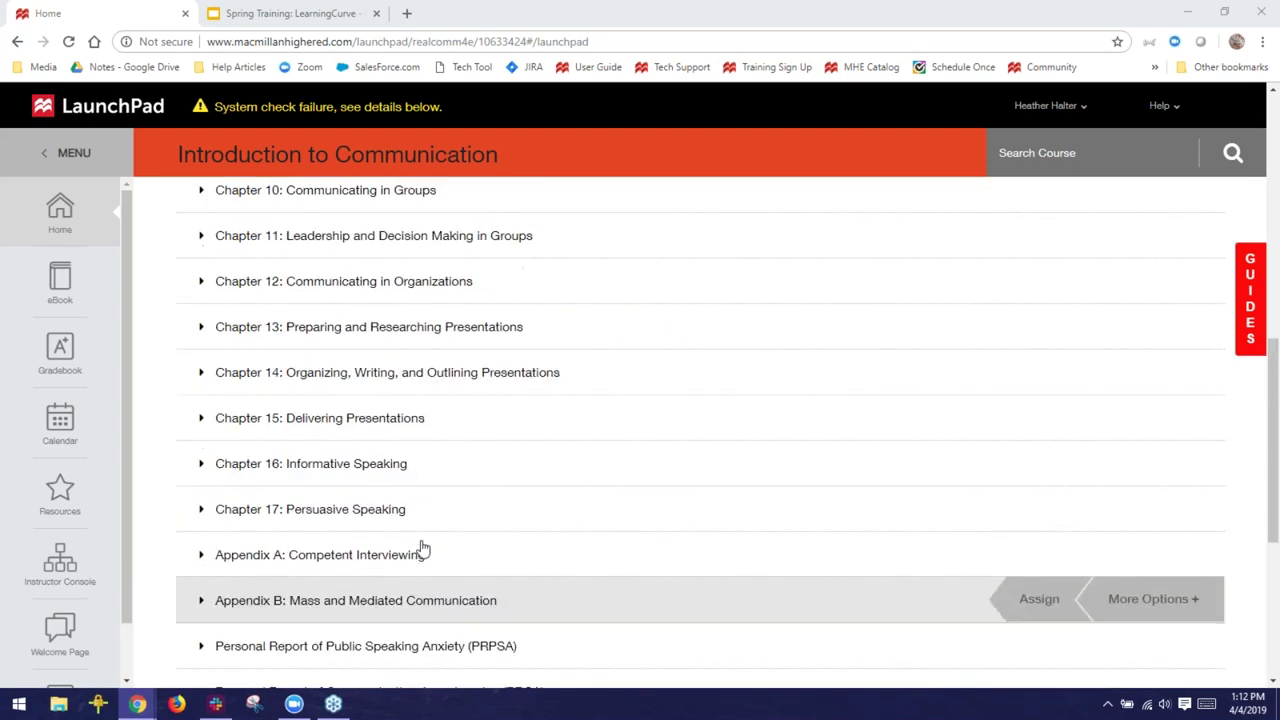
scroll(422, 547, "up", 2)
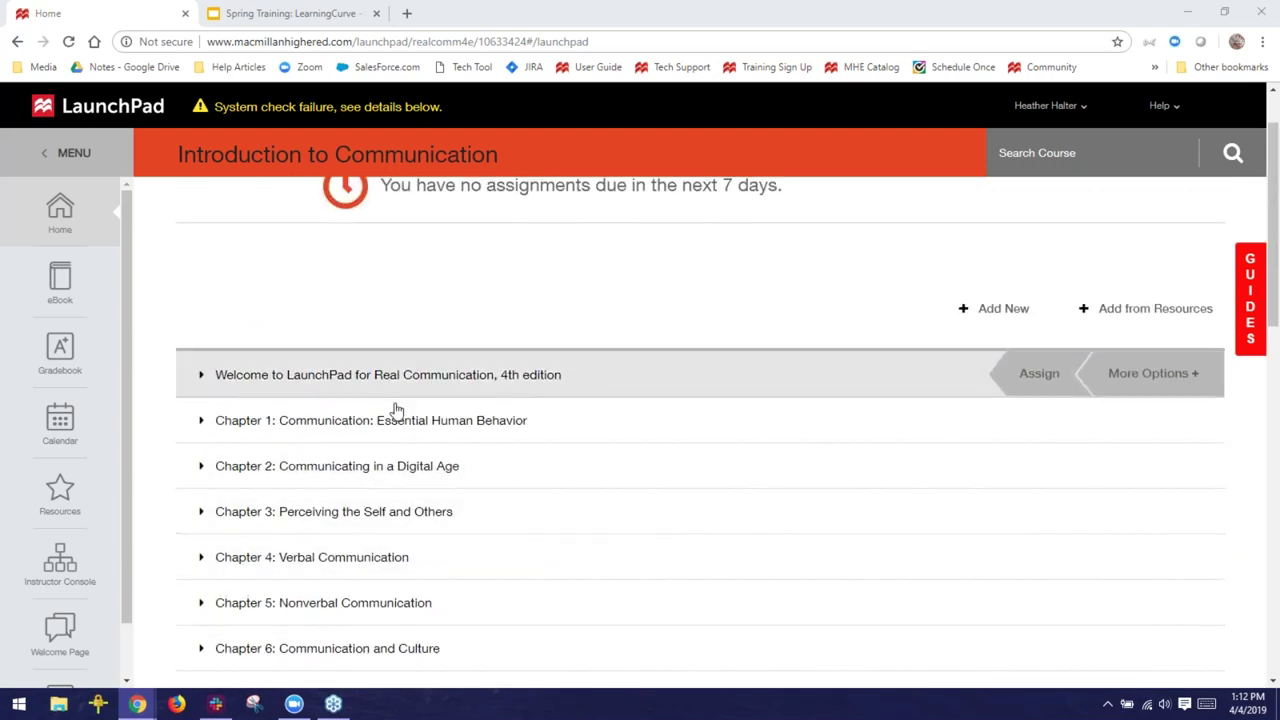
left_click(203, 465)
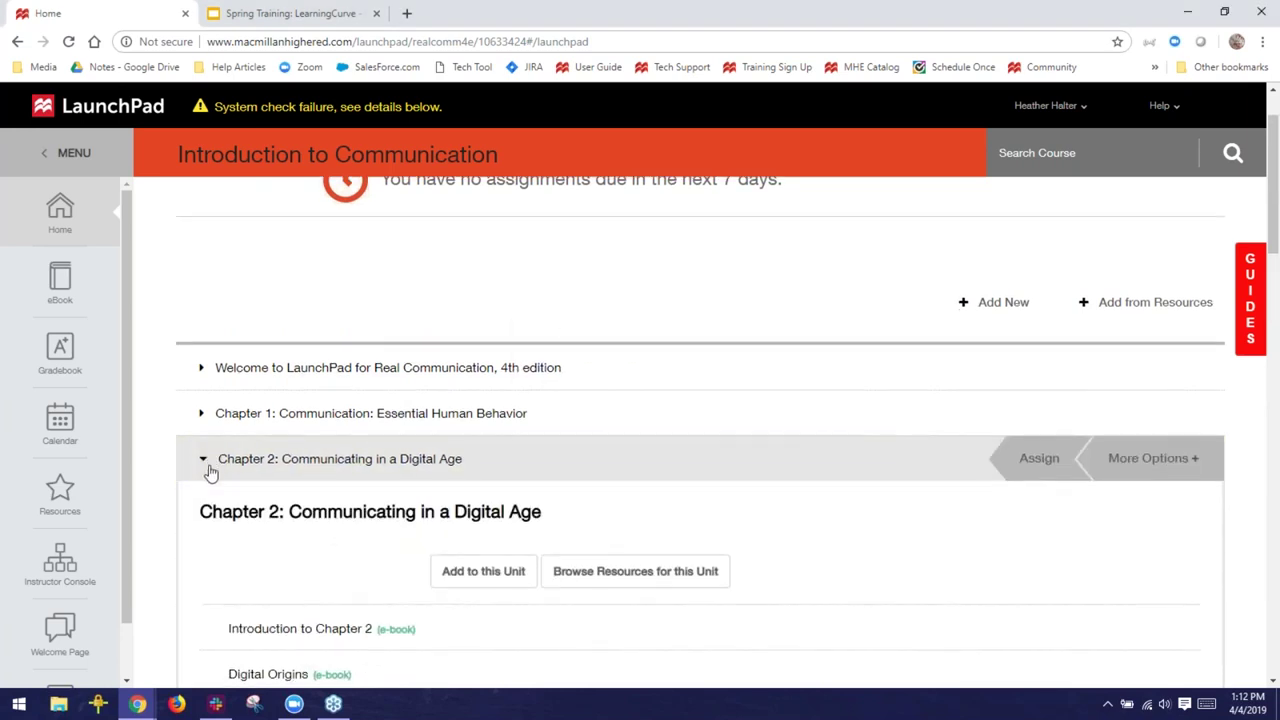
scroll(595, 403, "down", 1)
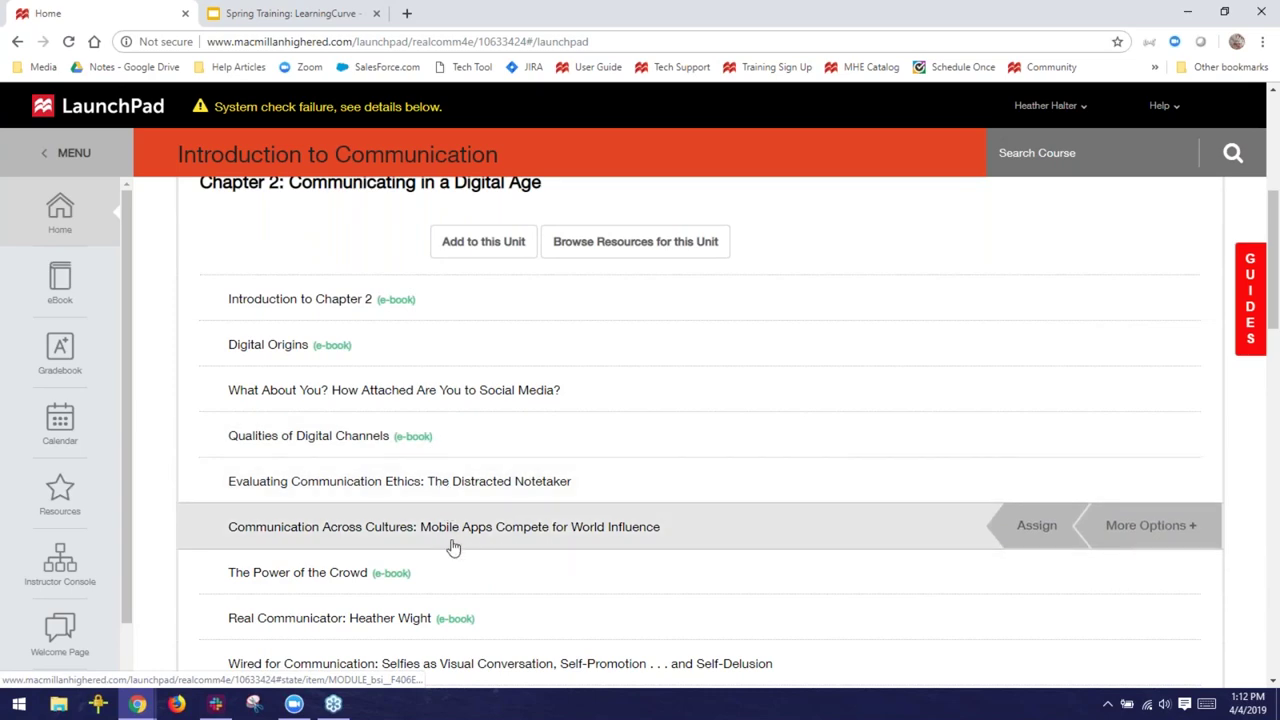
scroll(470, 552, "down", 1)
scroll(514, 585, "down", 1)
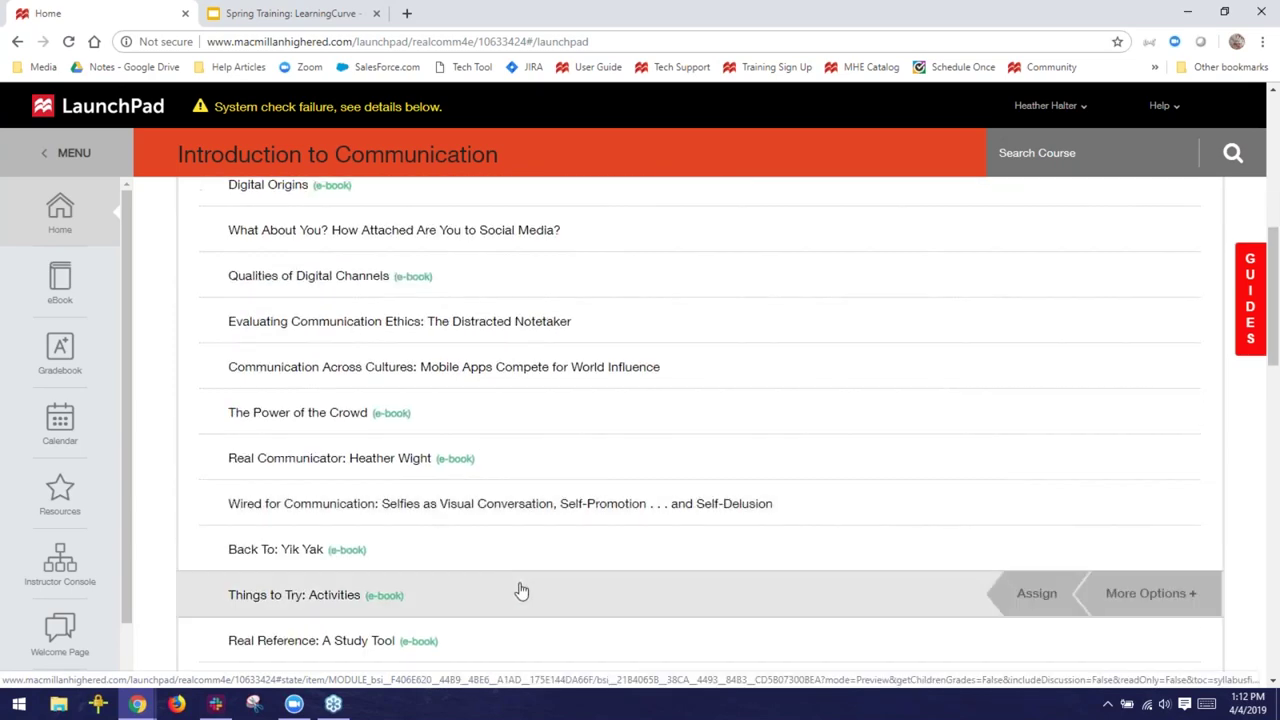
scroll(518, 590, "down", 3)
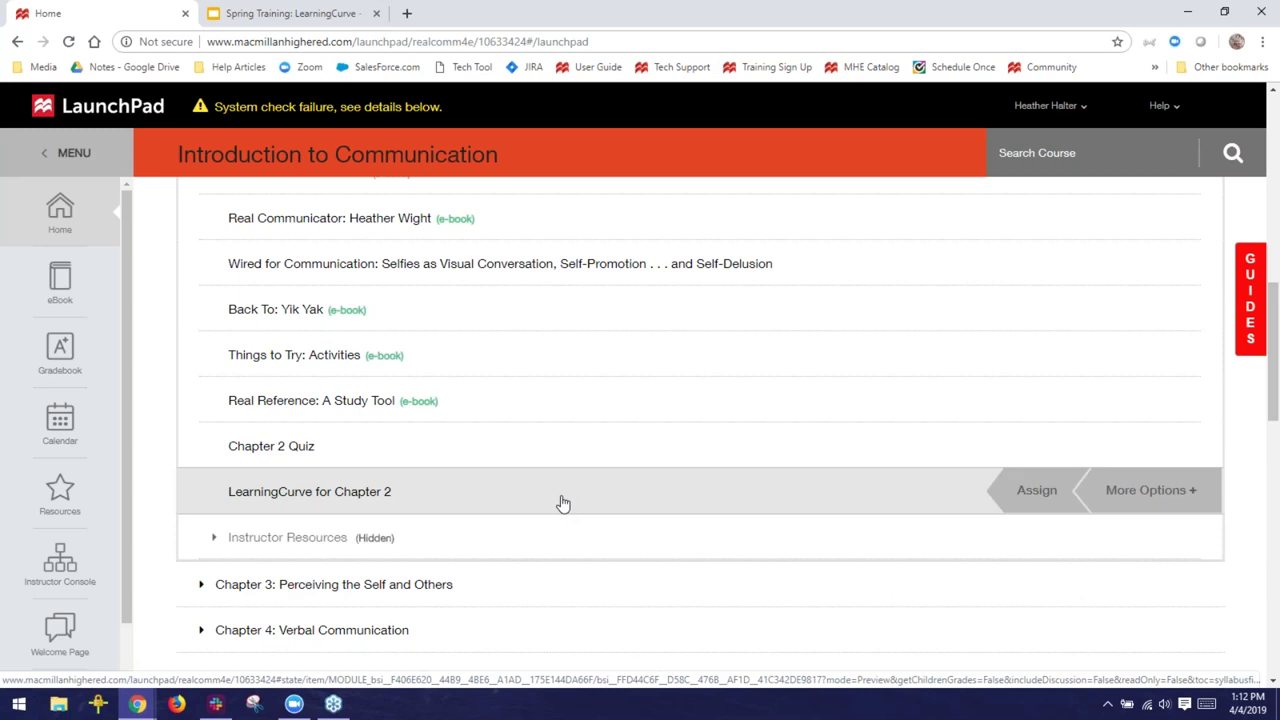
left_click(344, 497)
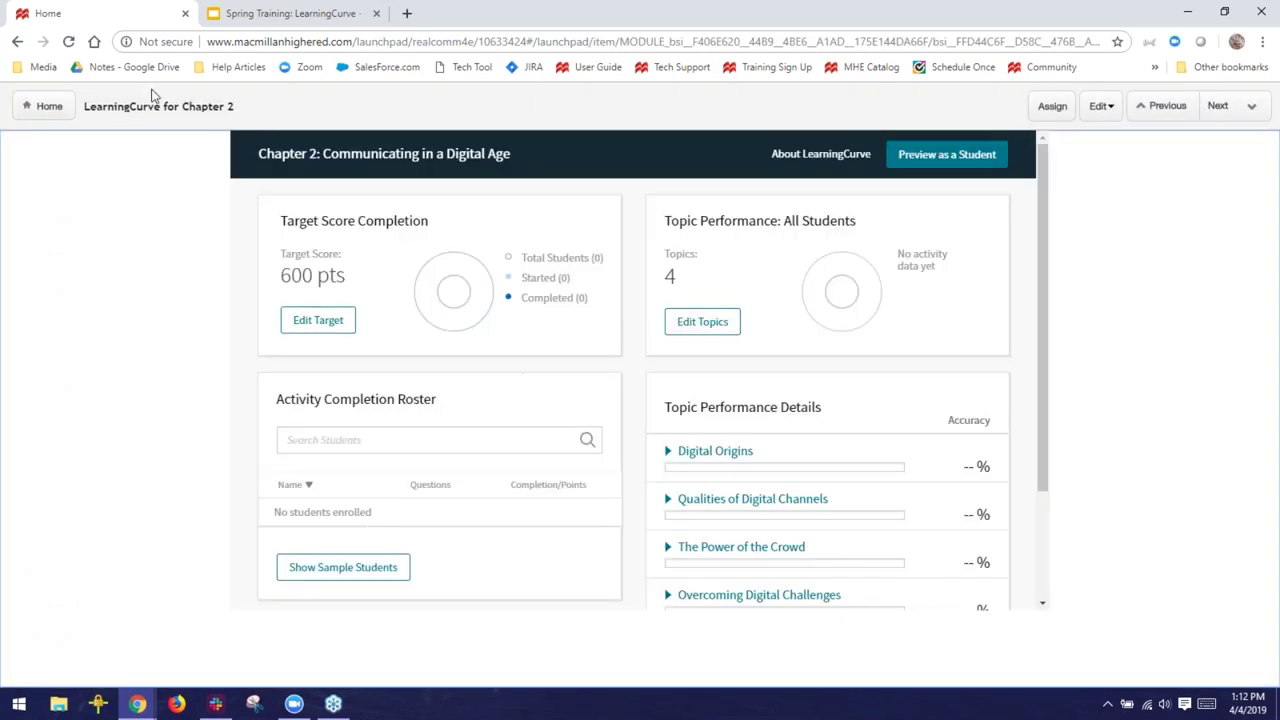
Return to the course home page and assign LearningCurve for Chapter 2 with a due date of 04/13/2019
left_click(49, 108)
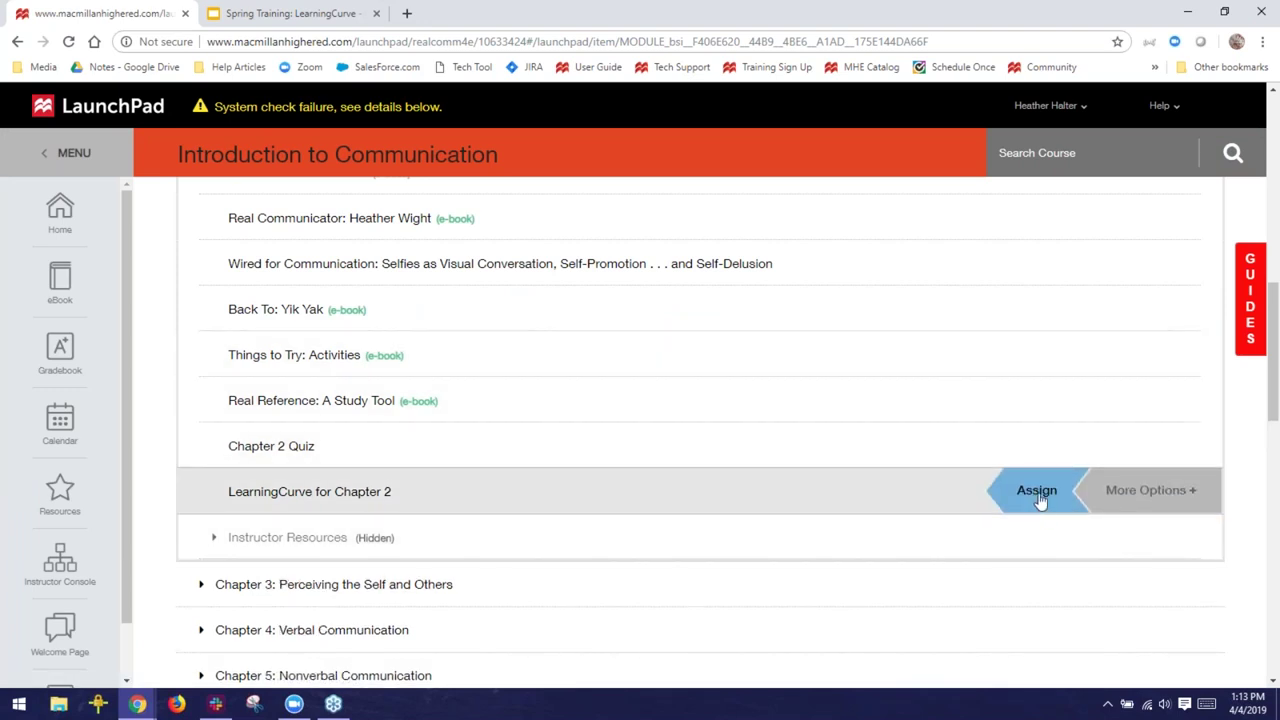
left_click(1037, 491)
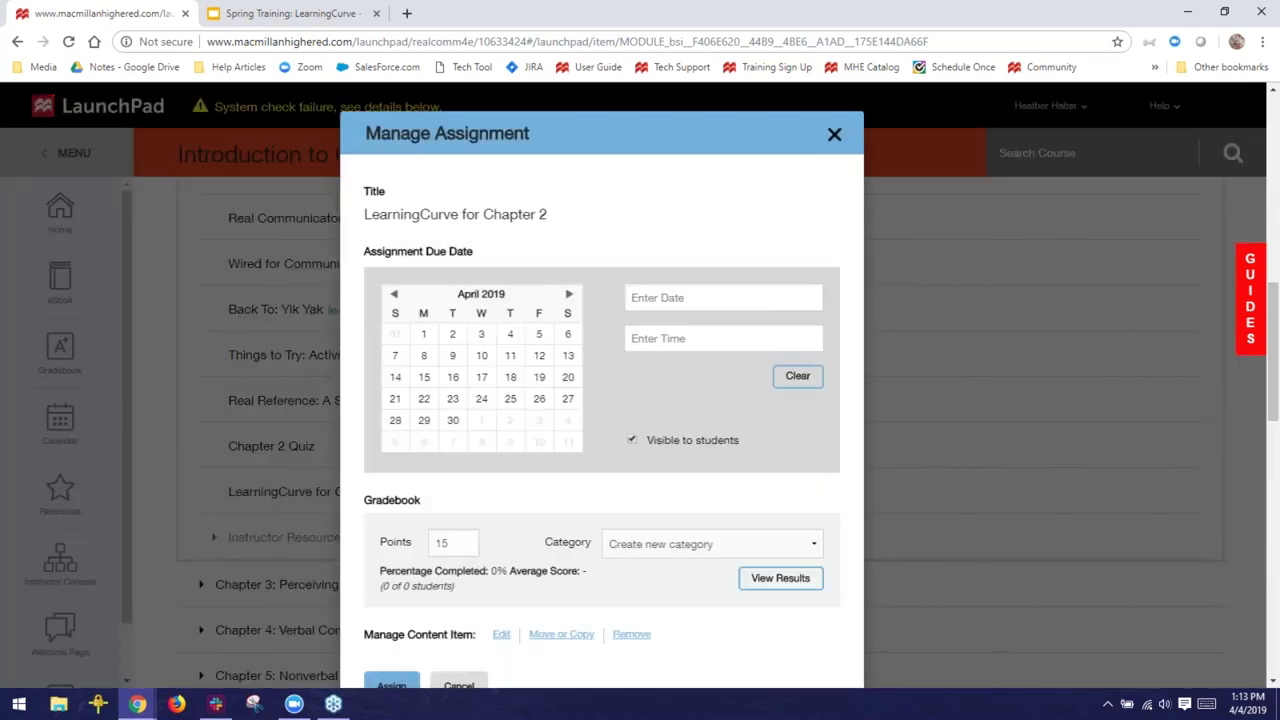
left_click(568, 356)
scroll(566, 357, "down", 2)
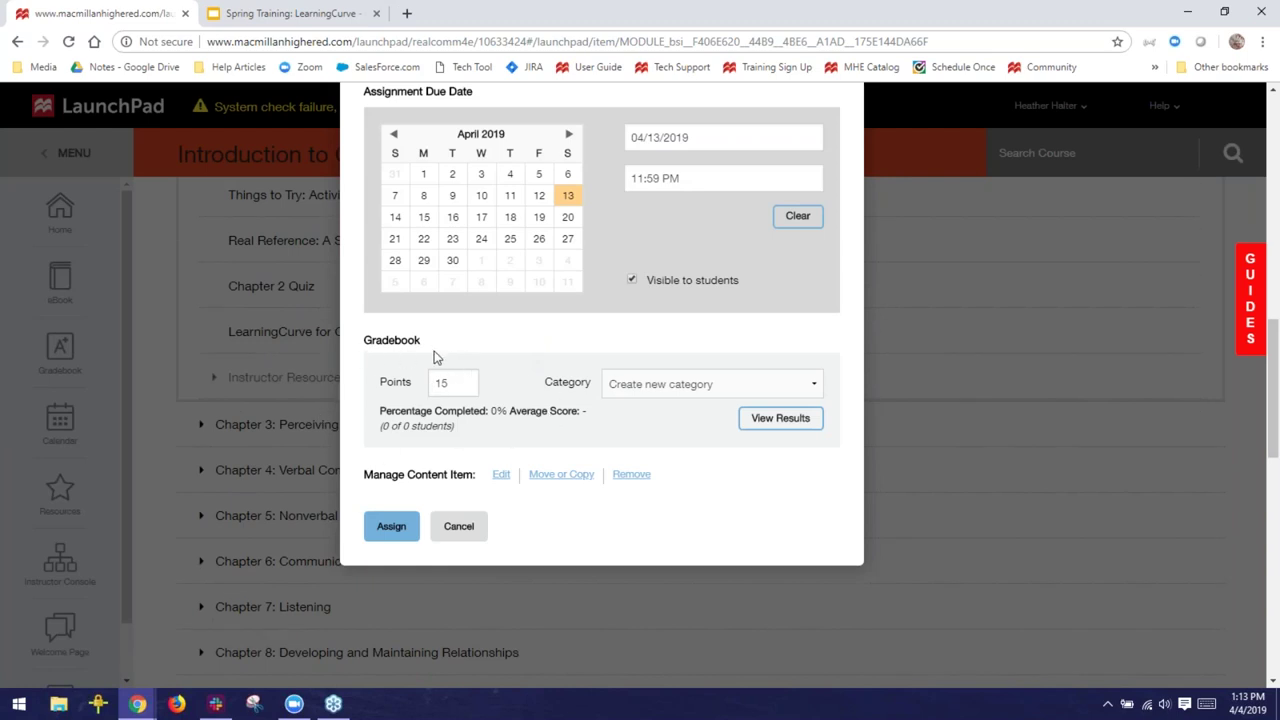
left_click(388, 522)
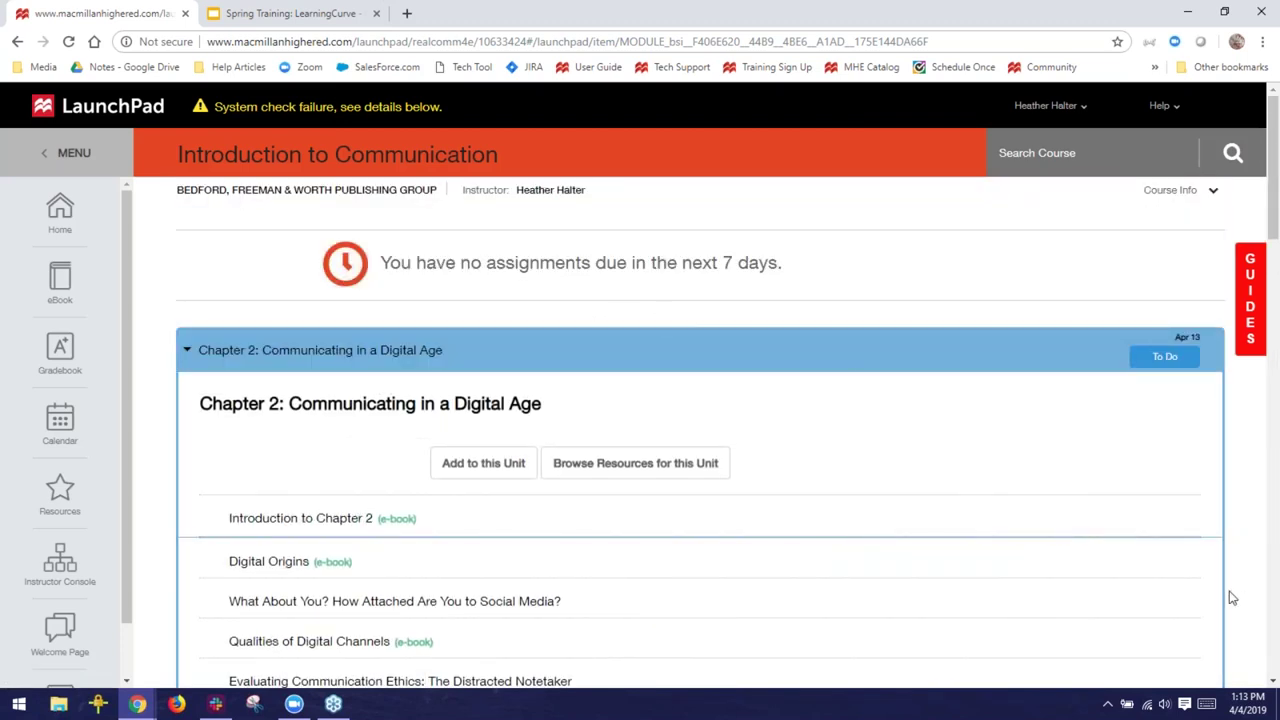
Open the assigned LearningCurve for Chapter 2 and begin its activity in the student preview
scroll(1232, 597, "down", 5)
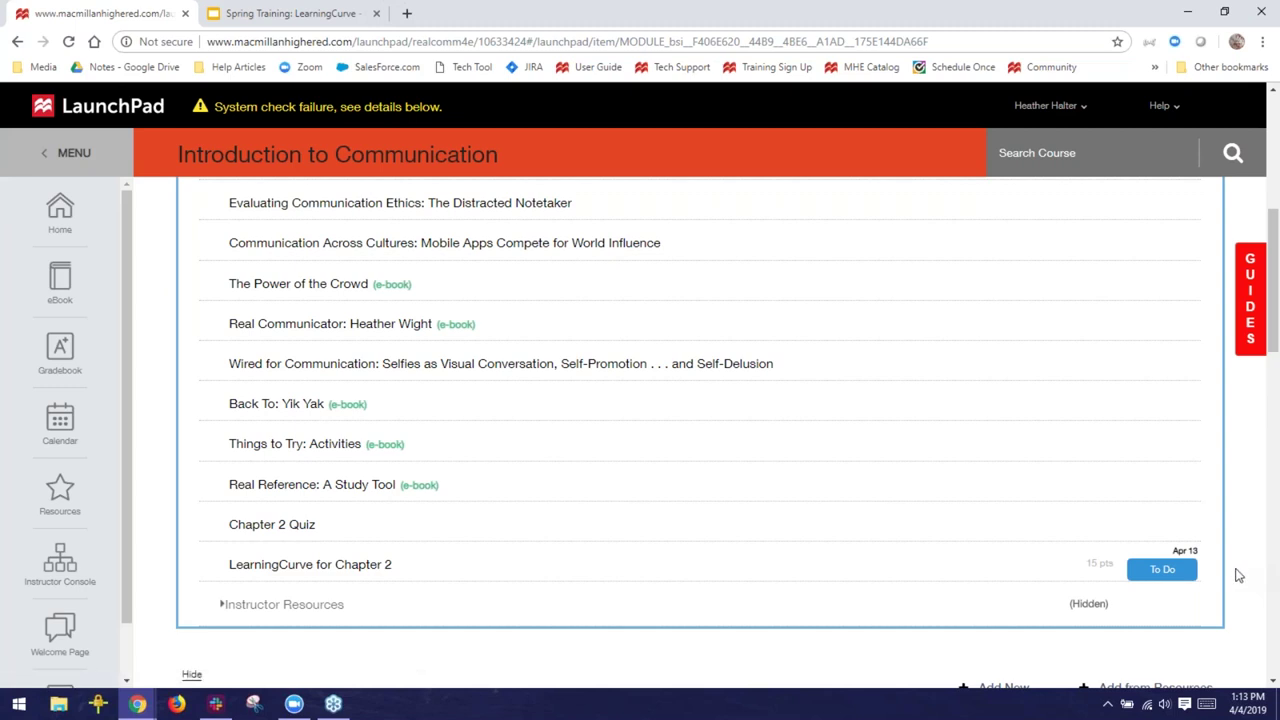
mouse_move(443, 537)
left_click(340, 564)
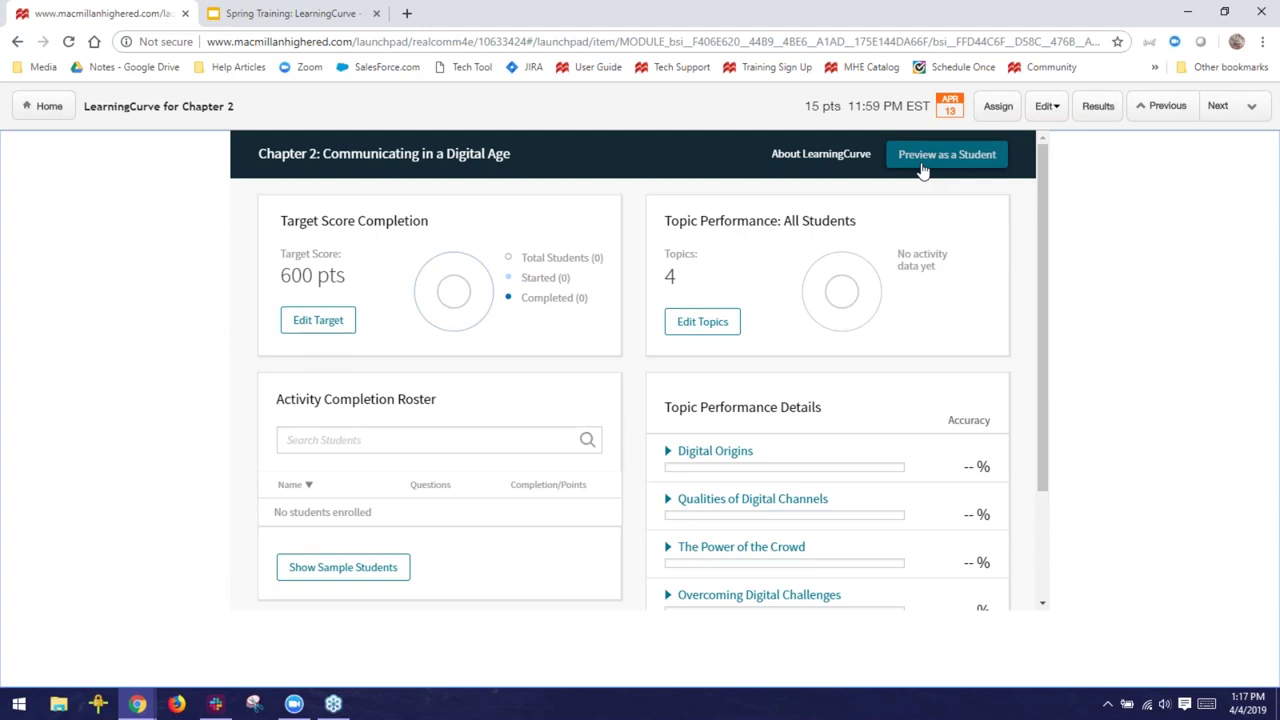
left_click(922, 166)
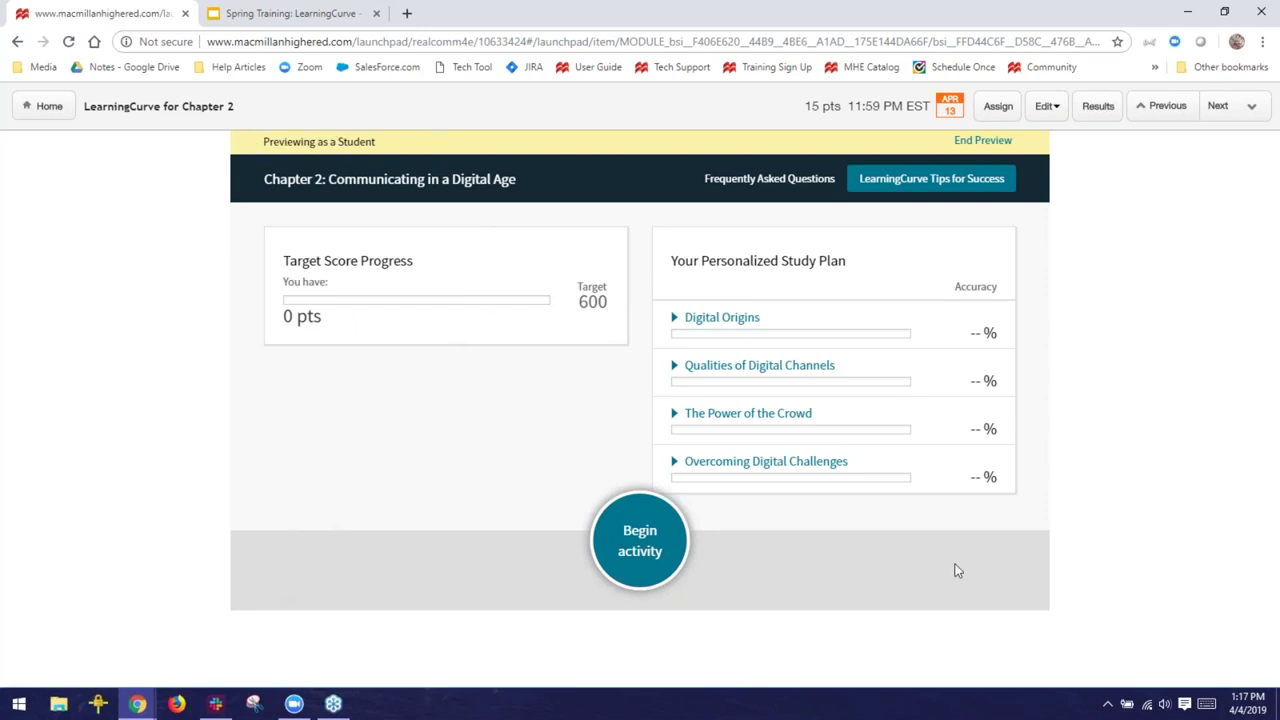
left_click(648, 553)
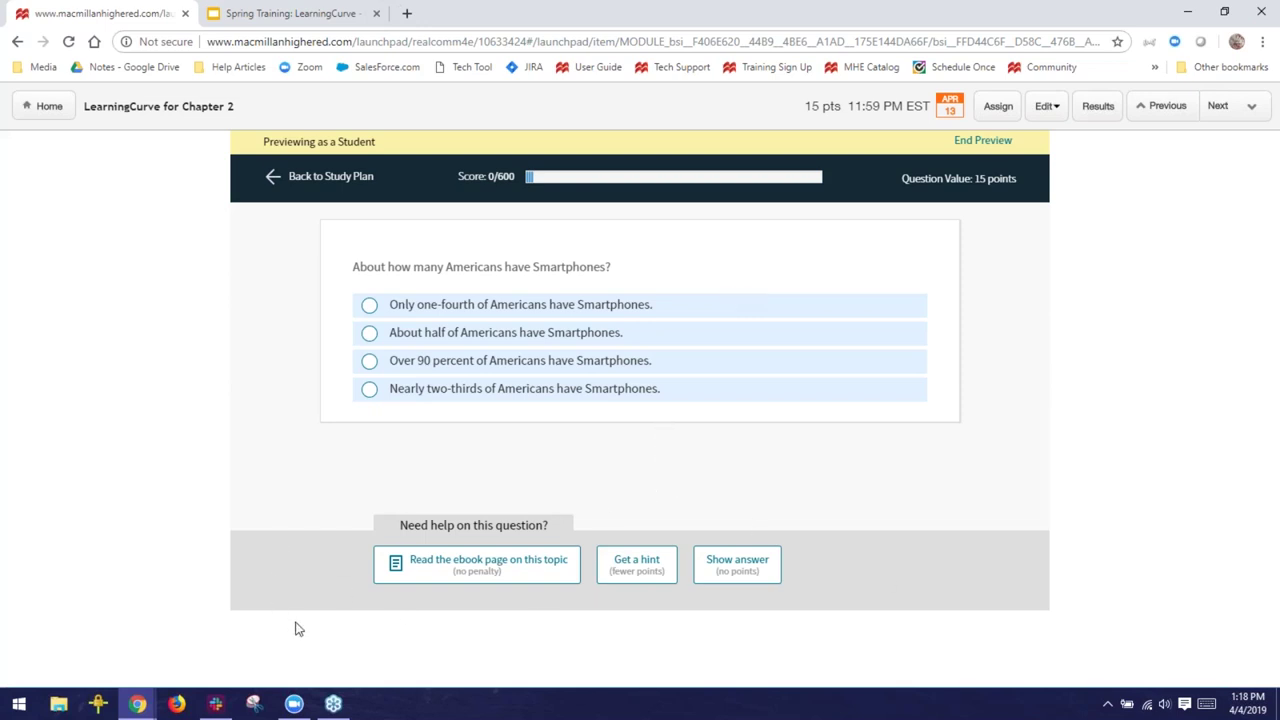
Open the ebook page for the smartphone question and look through Digital Origins for the passage on smartphone ownership
left_click(446, 572)
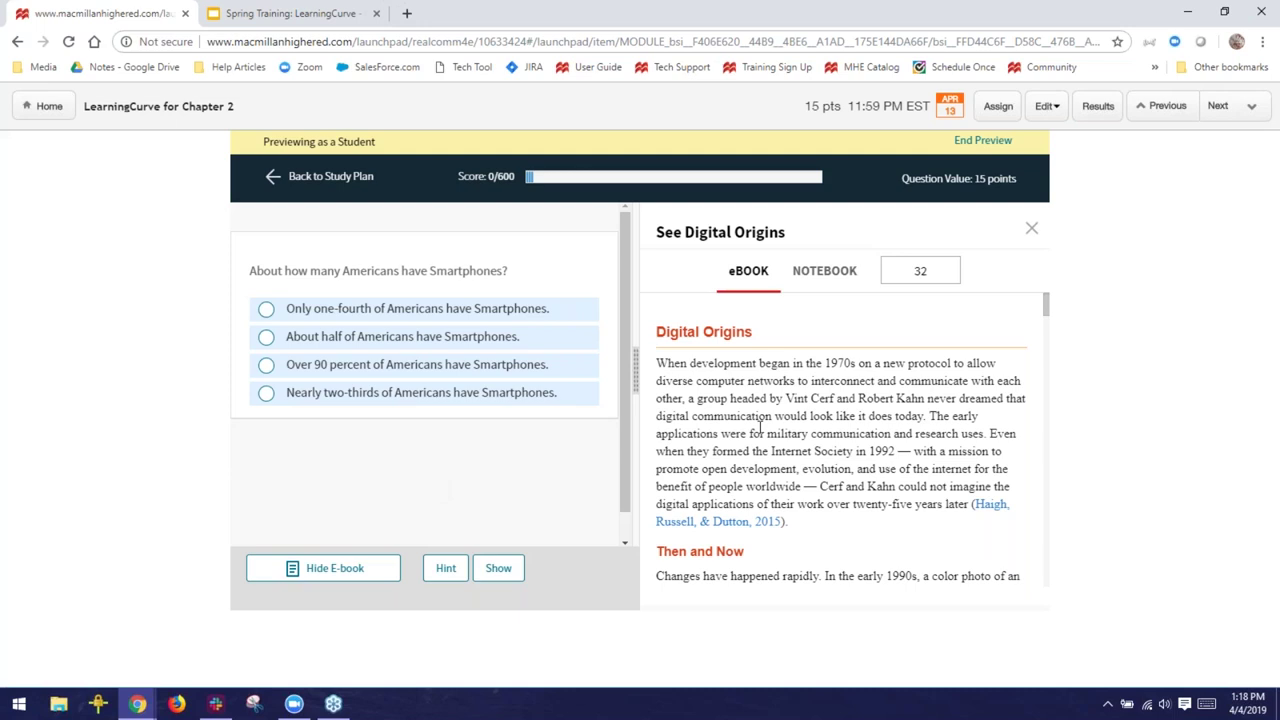
scroll(760, 428, "down", 5)
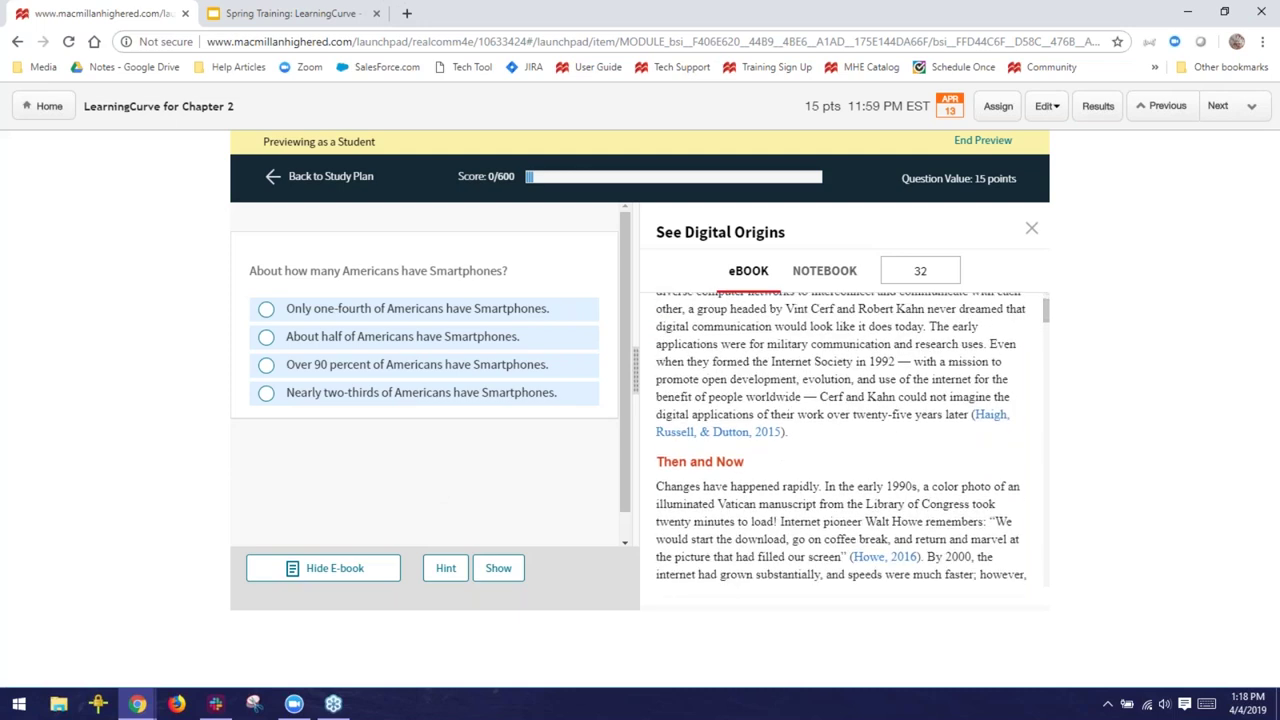
scroll(760, 425, "down", 2)
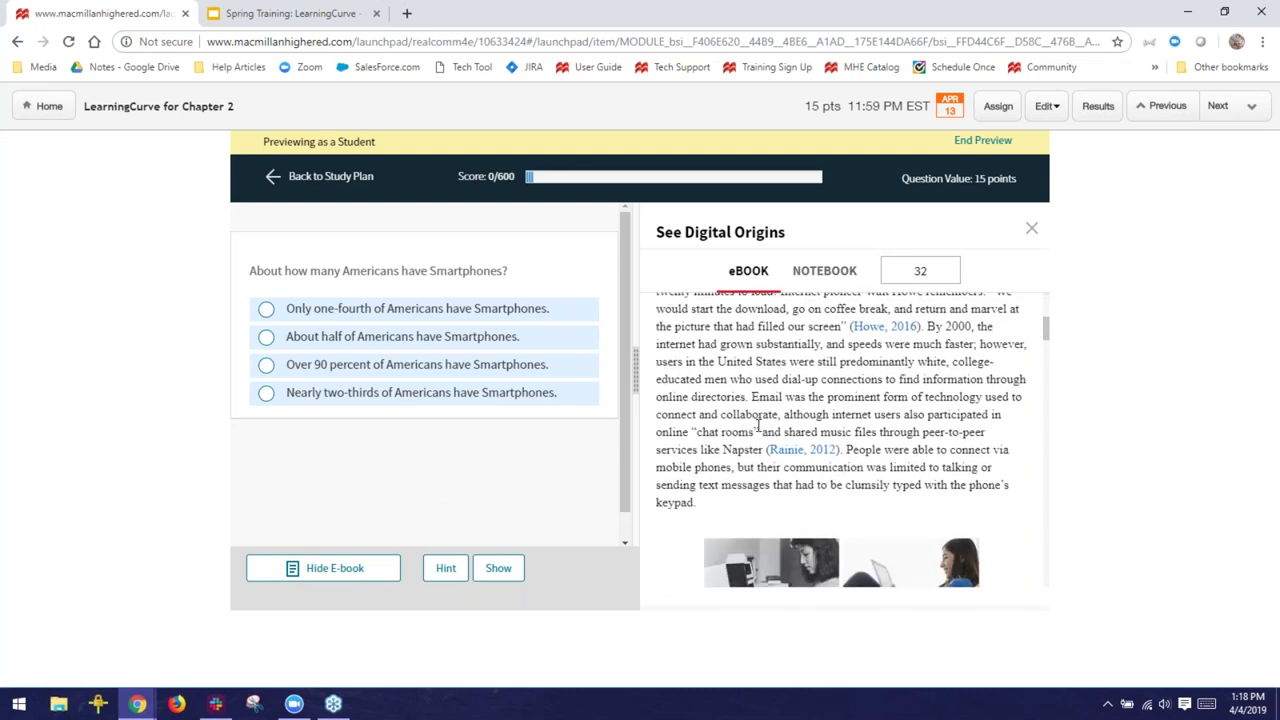
scroll(758, 425, "up", 2)
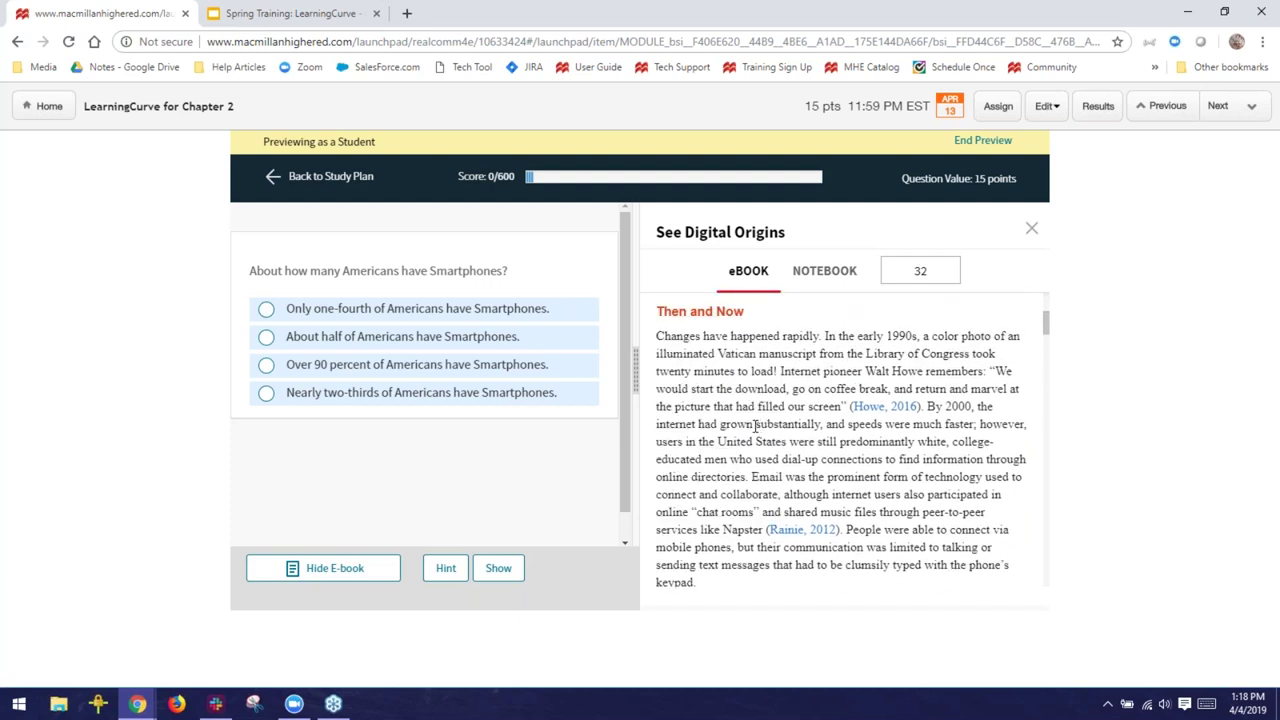
scroll(755, 425, "down", 10)
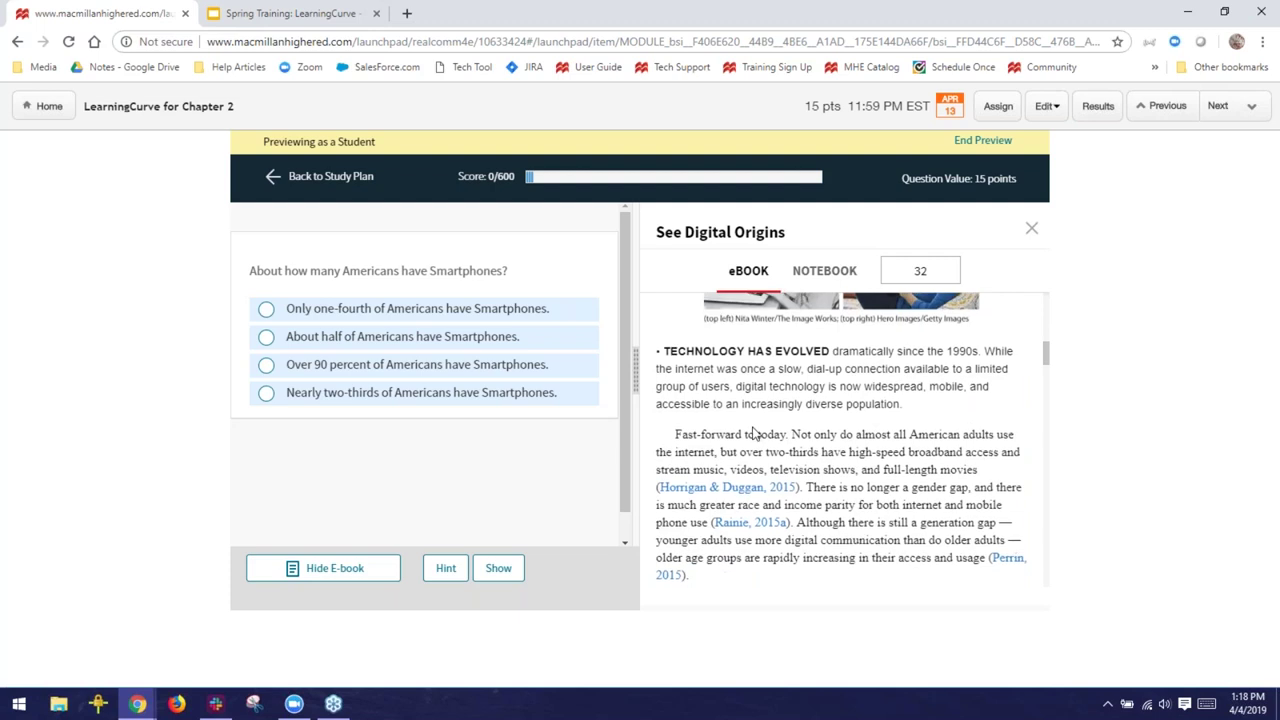
scroll(950, 452, "down", 2)
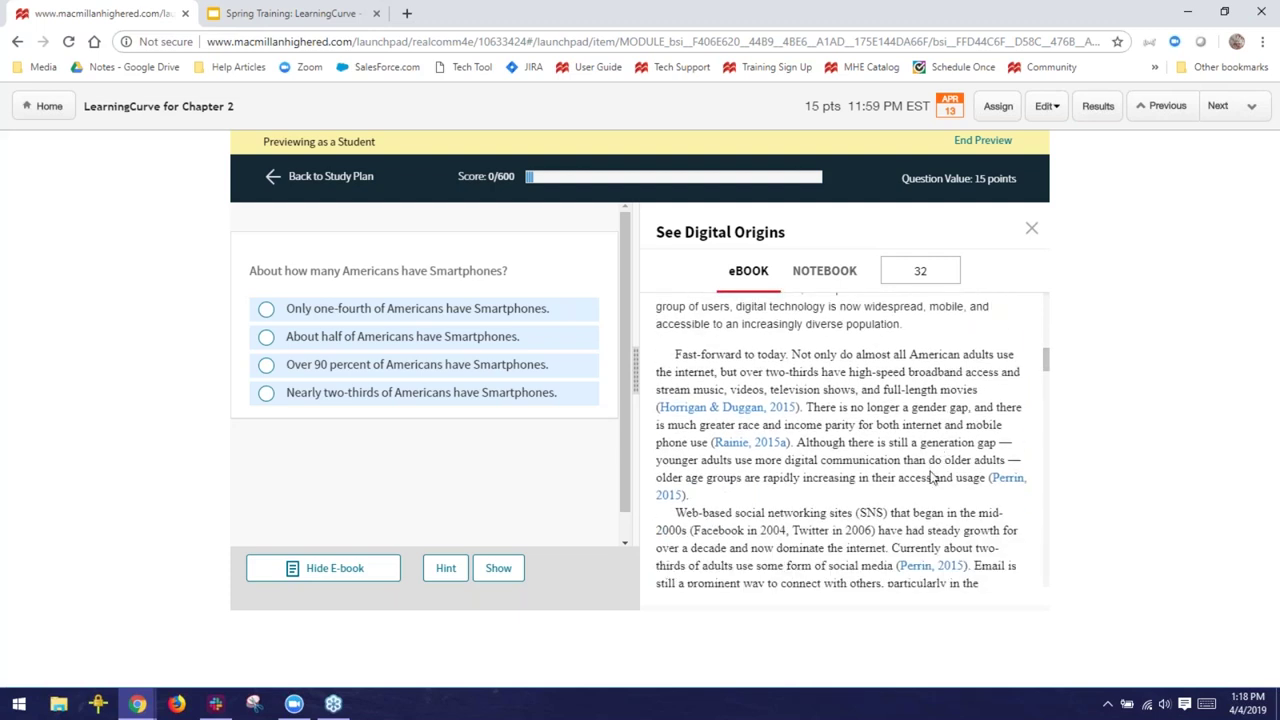
scroll(931, 472, "down", 1)
scroll(931, 474, "down", 3)
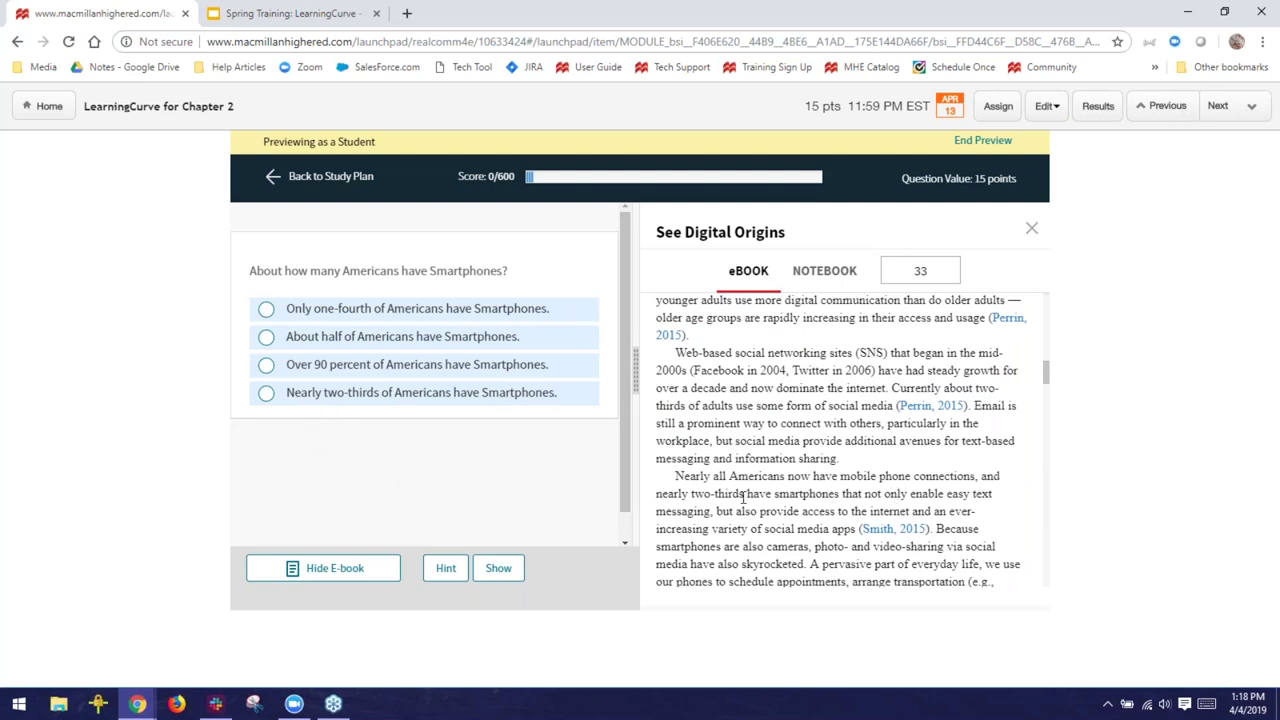
Submit "Nearly two-thirds of Americans have Smartphones" as the answer and close the ebook
left_click(266, 393)
left_click(447, 571)
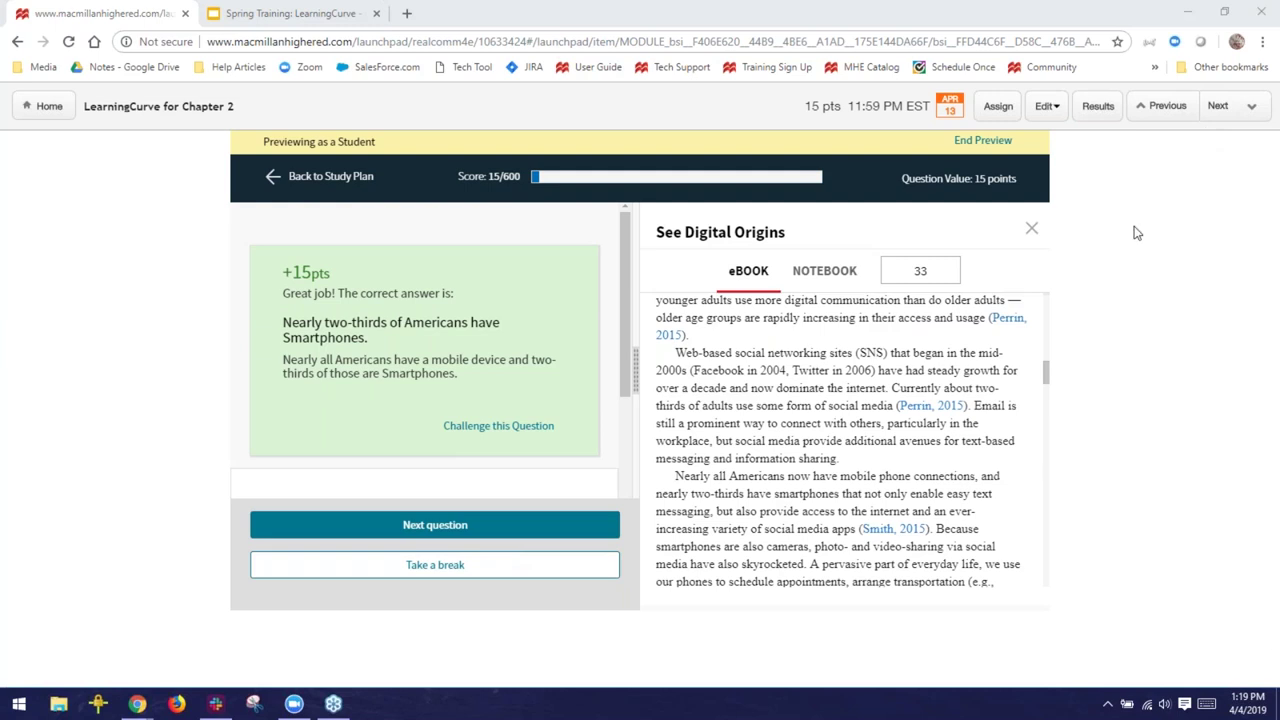
left_click(1031, 229)
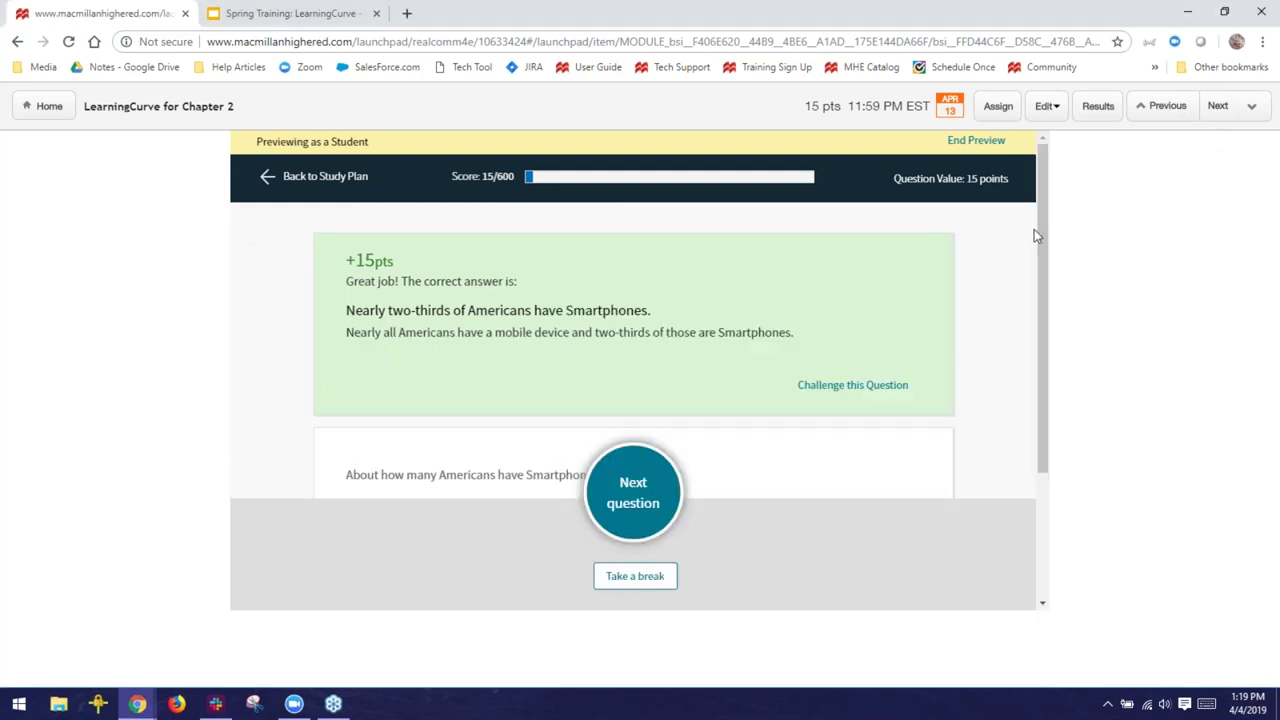
Submit "replicability" as the answer to the next question, about visual, vocal and personality cues, and request a hint
left_click(663, 504)
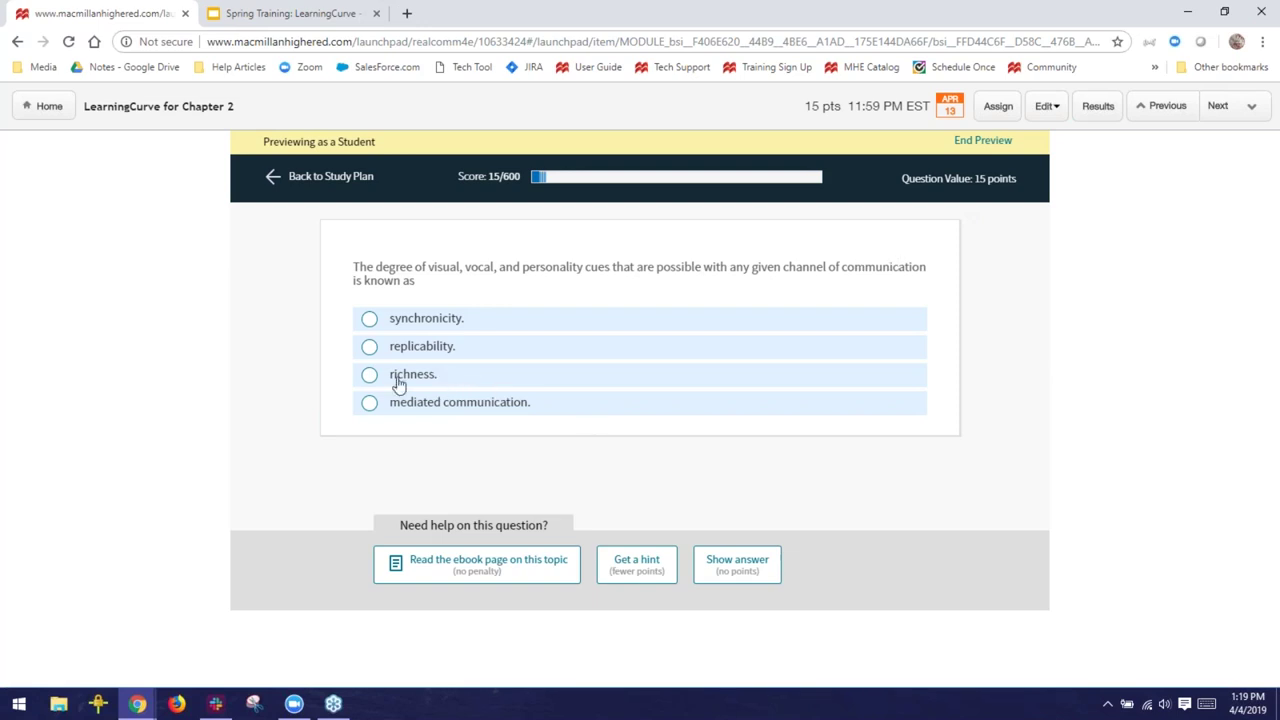
left_click(369, 348)
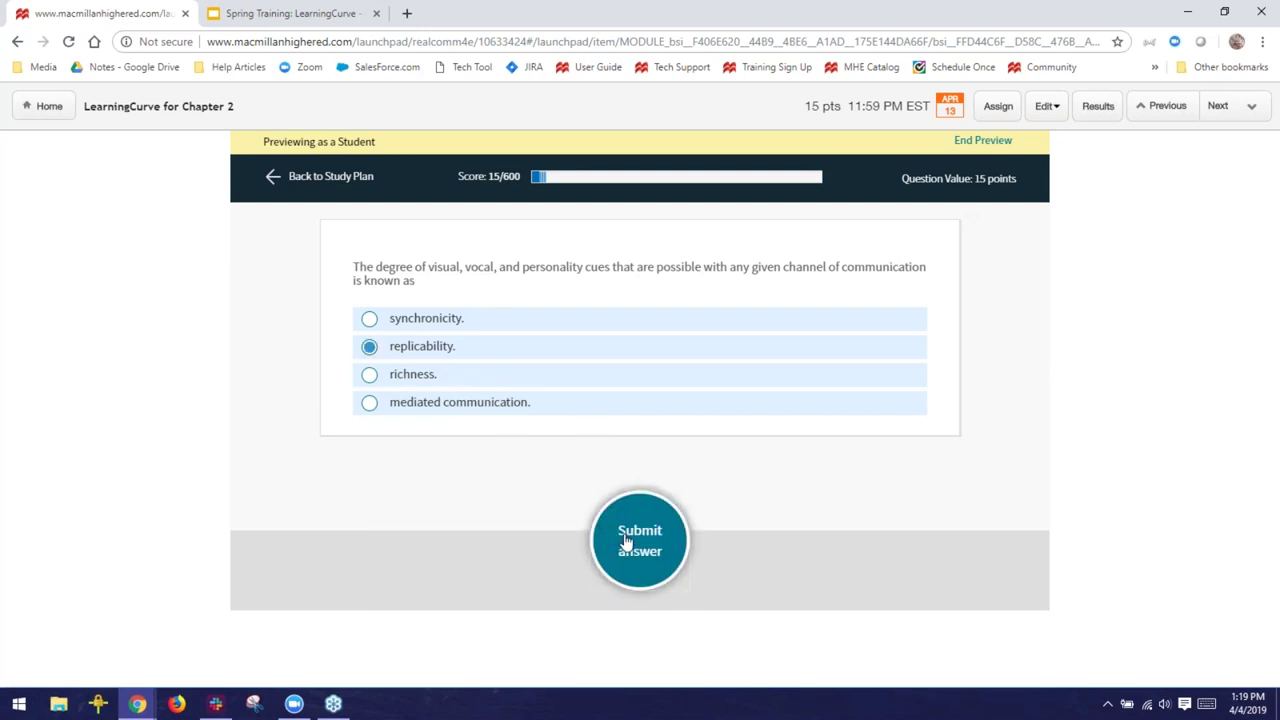
left_click(626, 545)
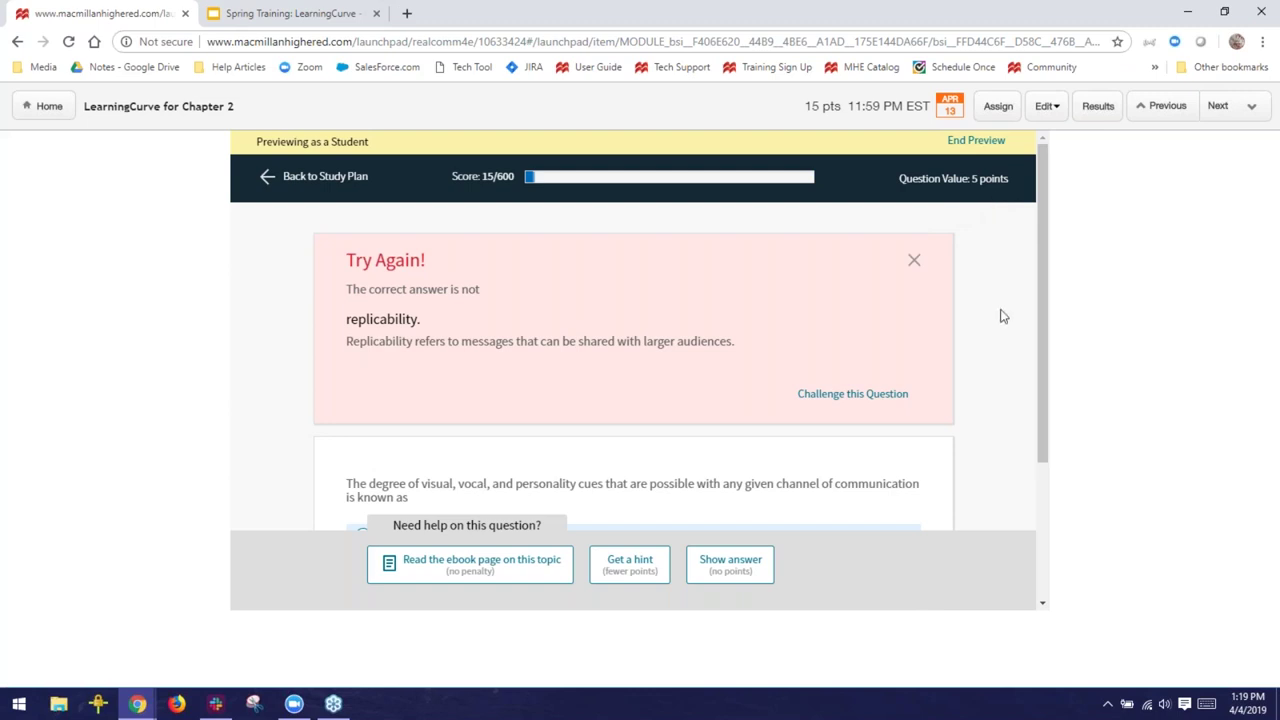
scroll(1000, 316, "down", 2)
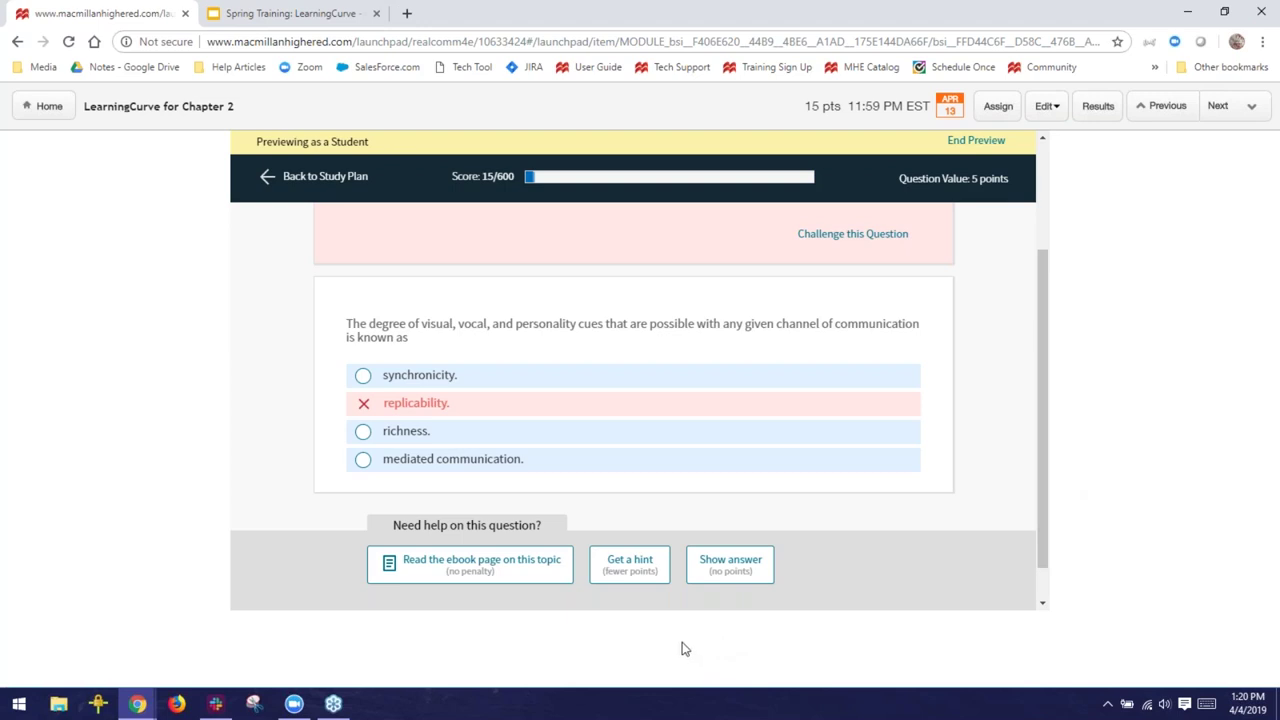
left_click(607, 580)
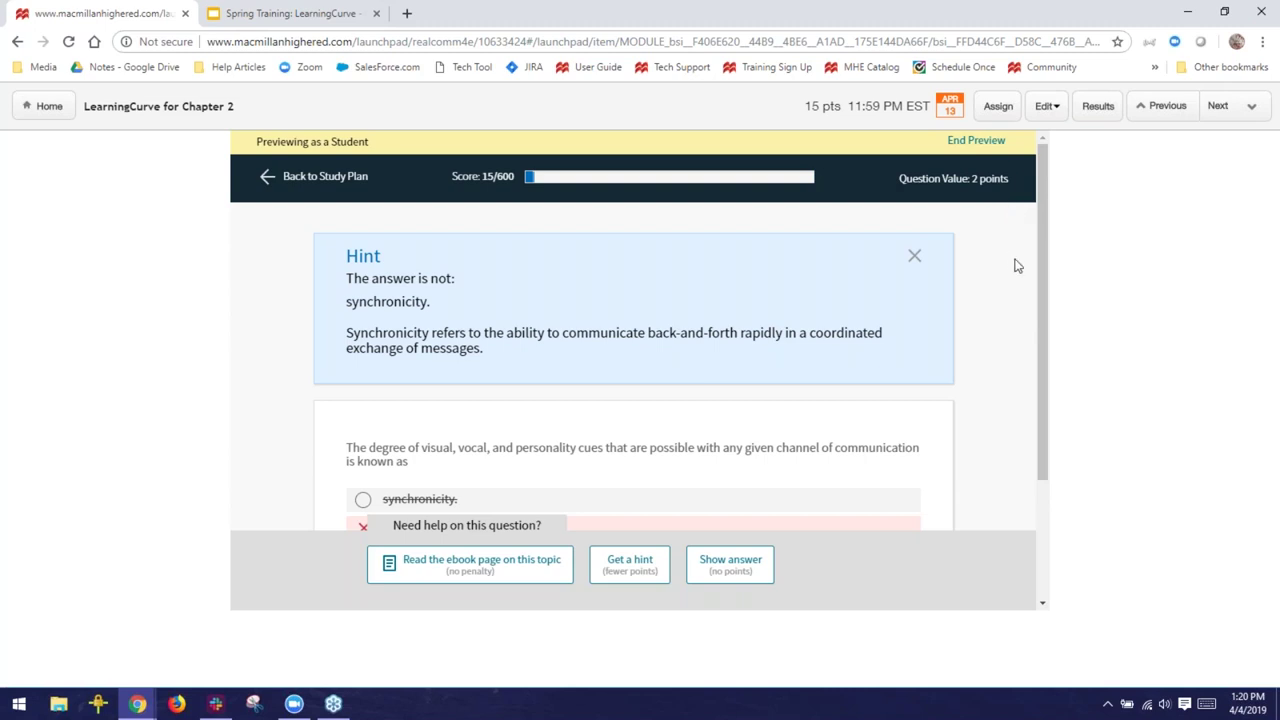
Review the hint and choices for the communication-cues question, reveal its correct answer and read the explanation
scroll(1014, 265, "down", 3)
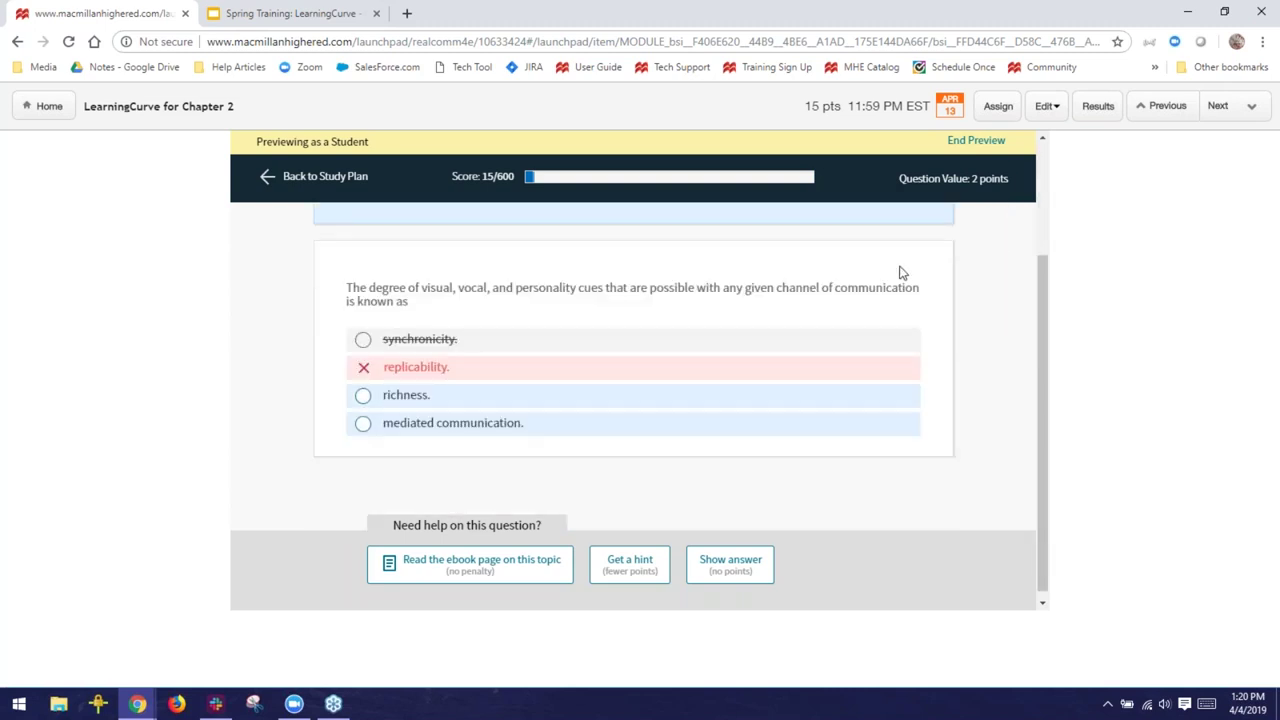
scroll(923, 320, "up", 3)
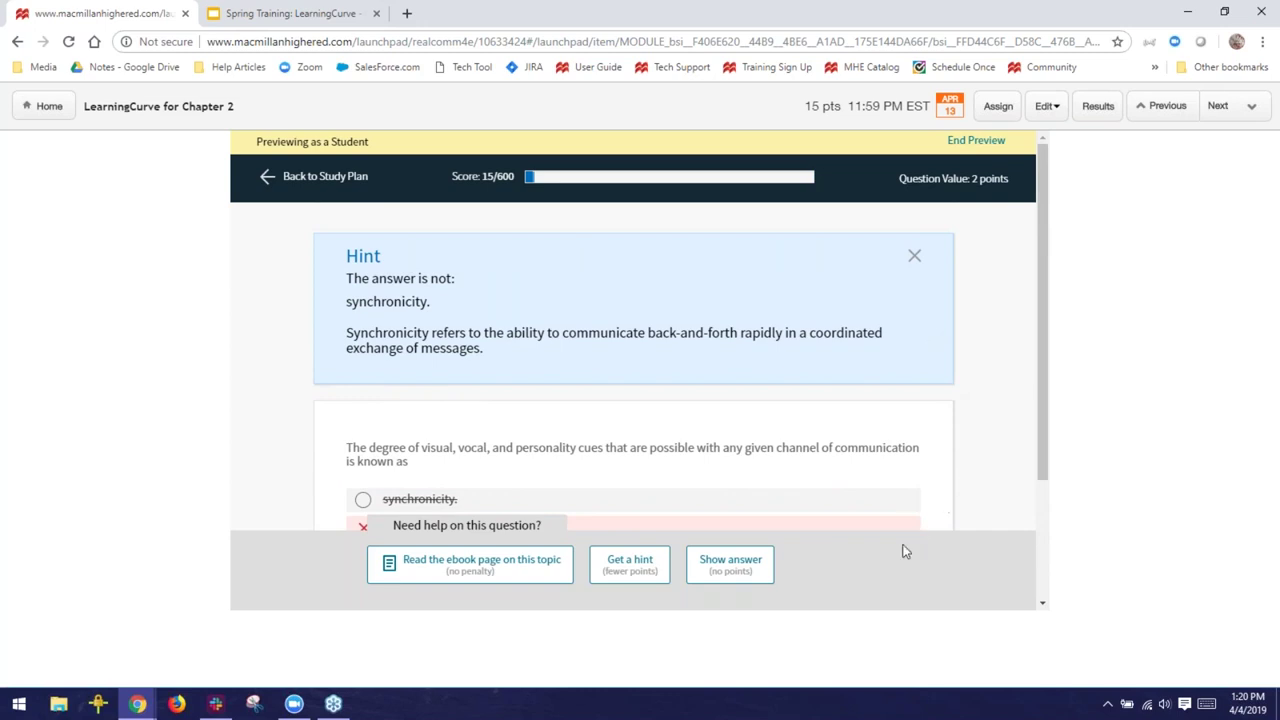
left_click(729, 563)
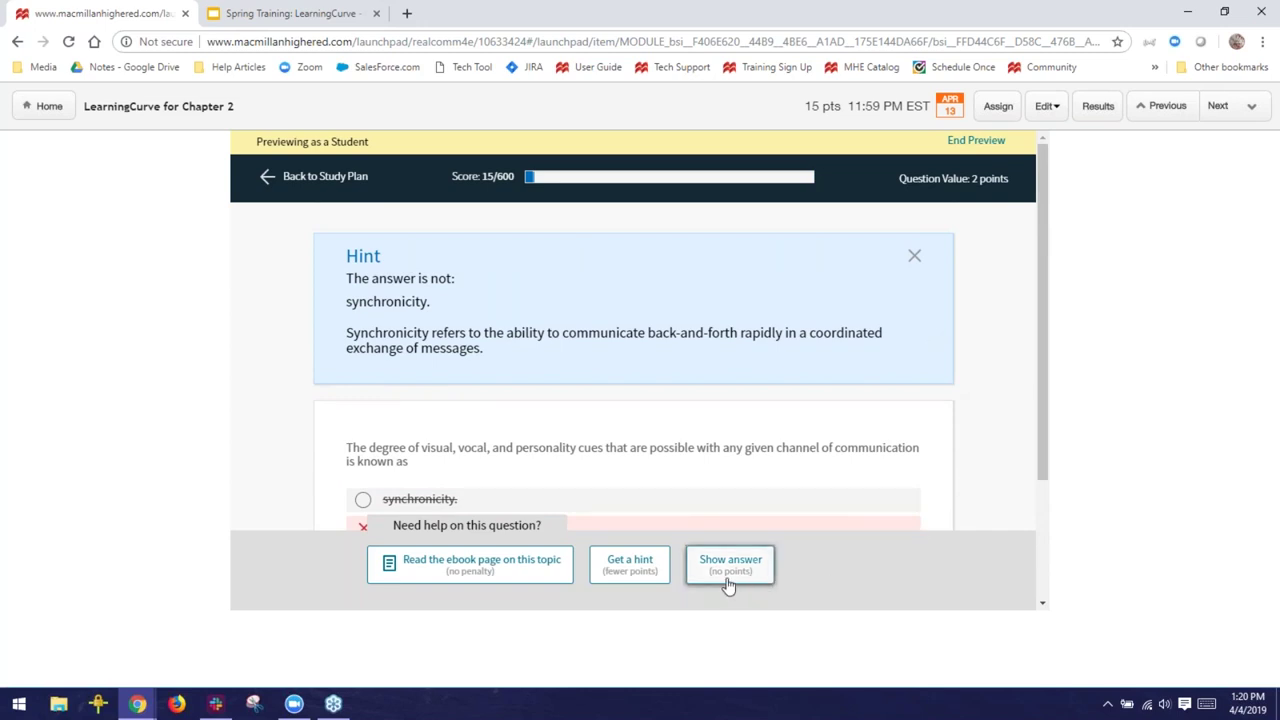
scroll(570, 321, "down", 1)
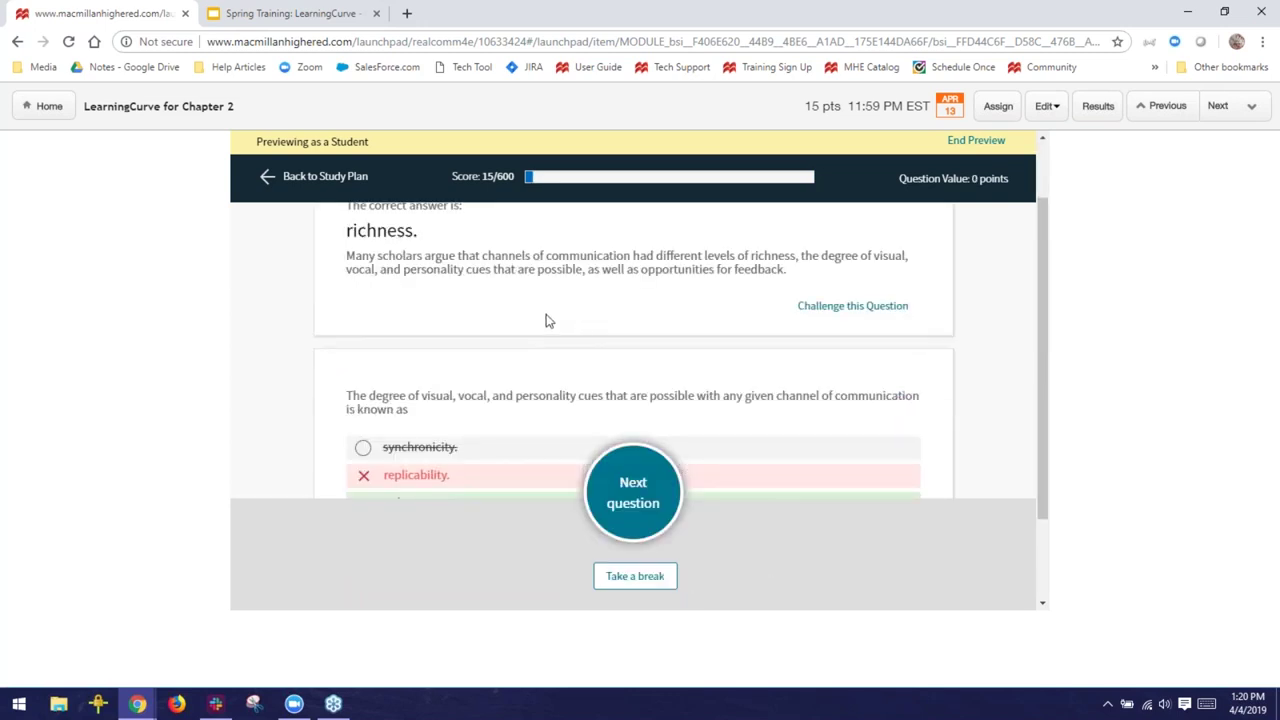
scroll(546, 320, "up", 2)
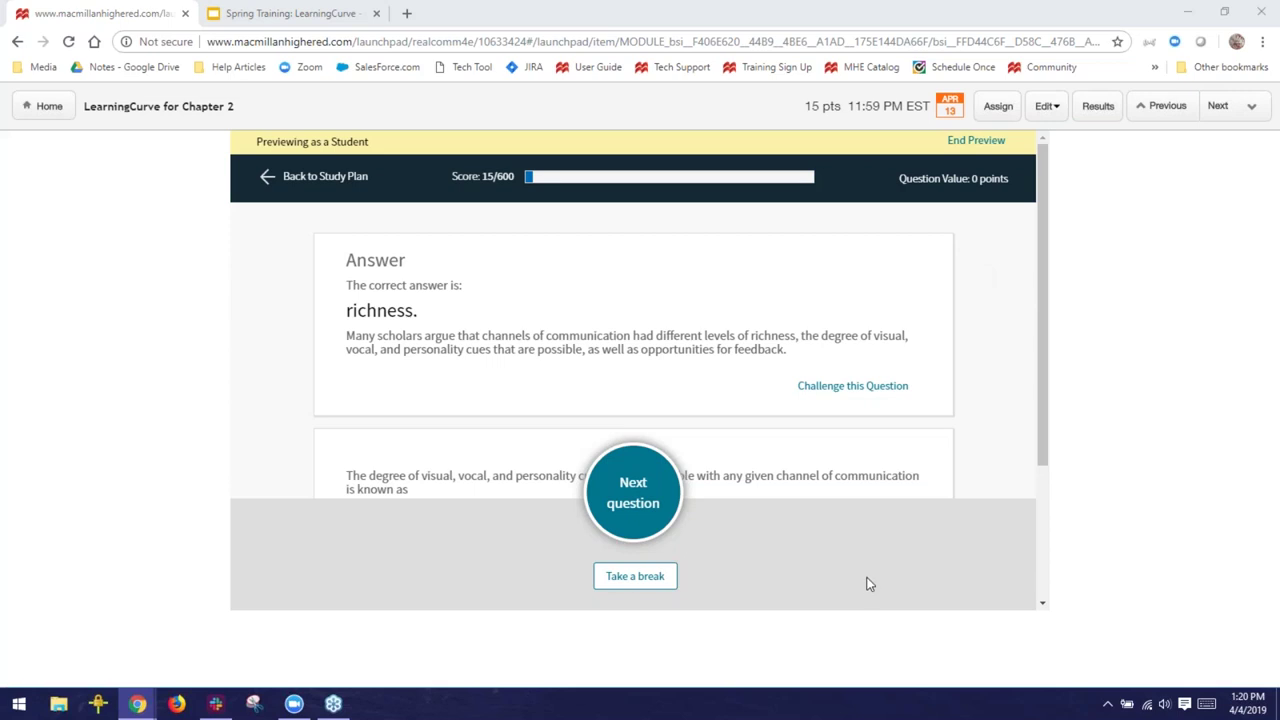
Advance to the question about inviting large numbers of people online to solve a problem, reveal its answer and dismiss the pacing notice
left_click(643, 484)
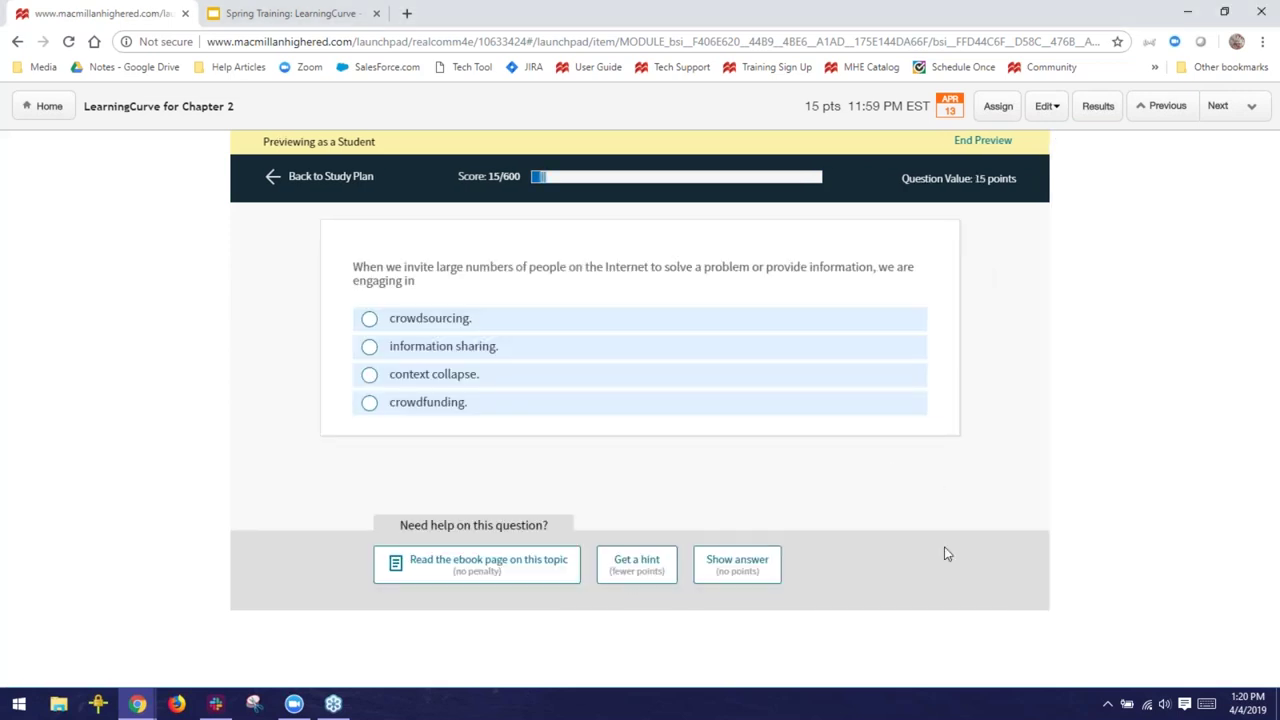
left_click(736, 564)
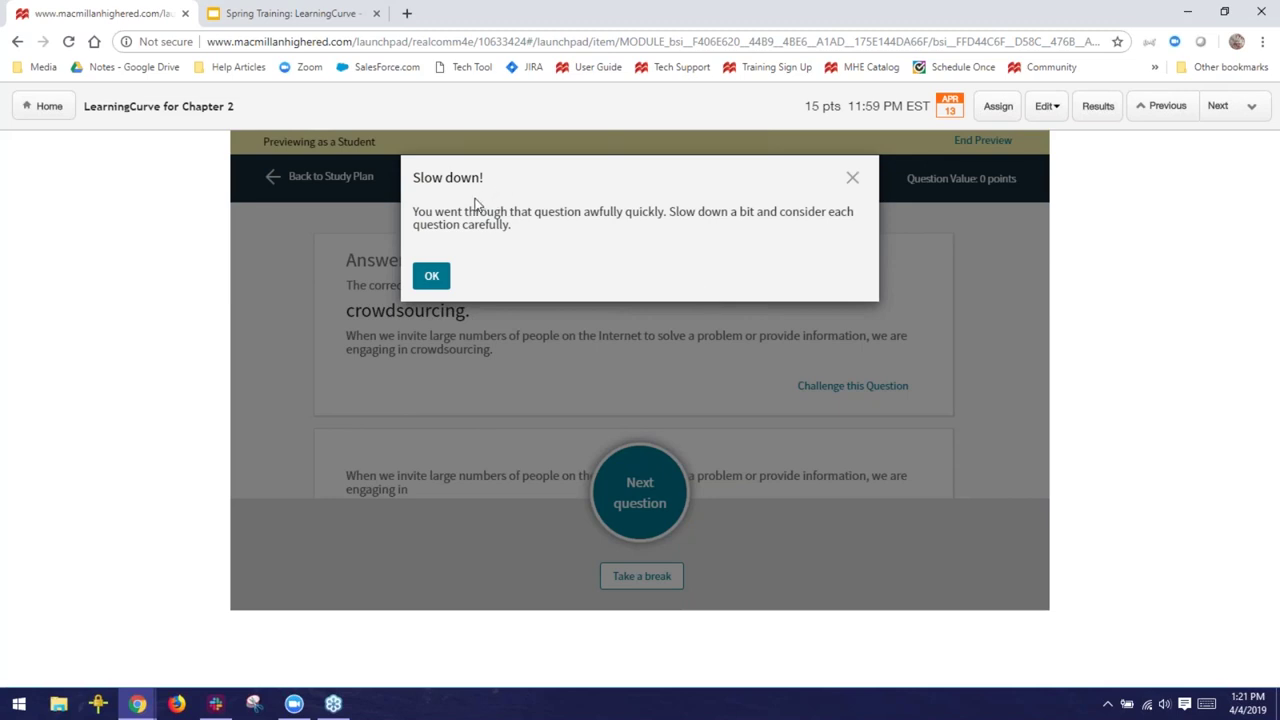
left_click(430, 277)
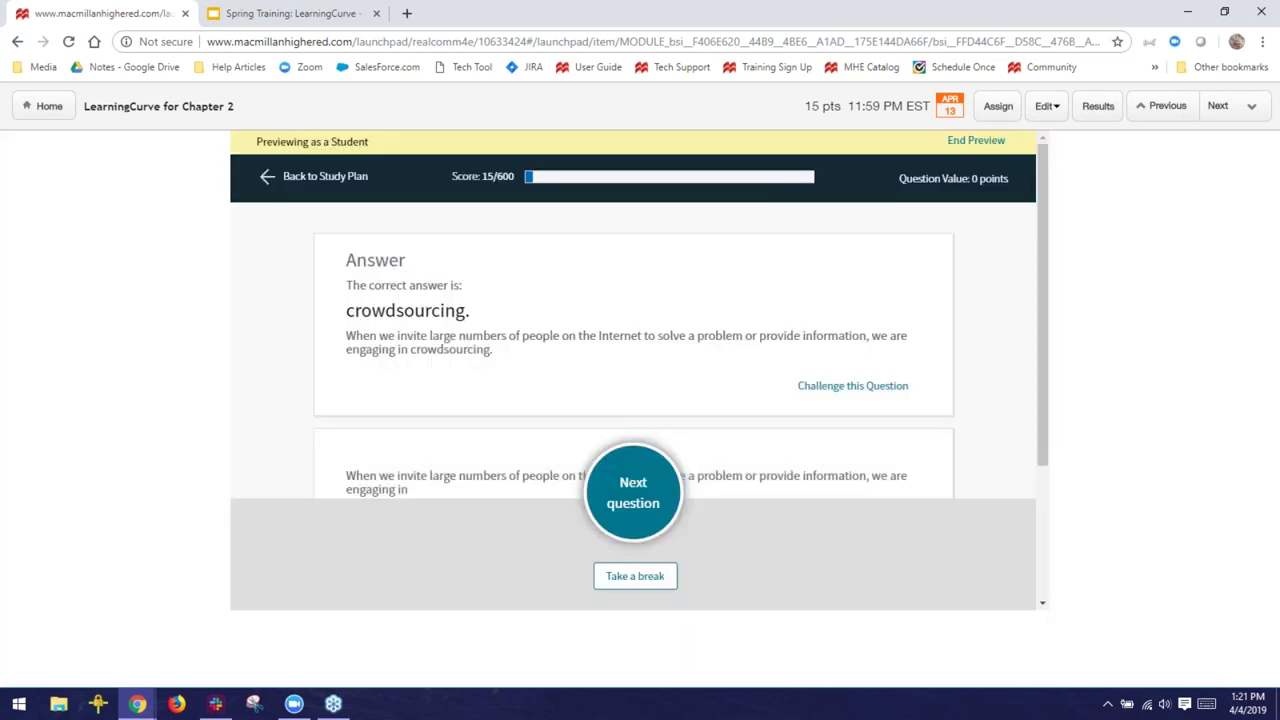
Advance to the cybercriminals question, reveal its answer and take a break to return to the study plan
left_click(631, 522)
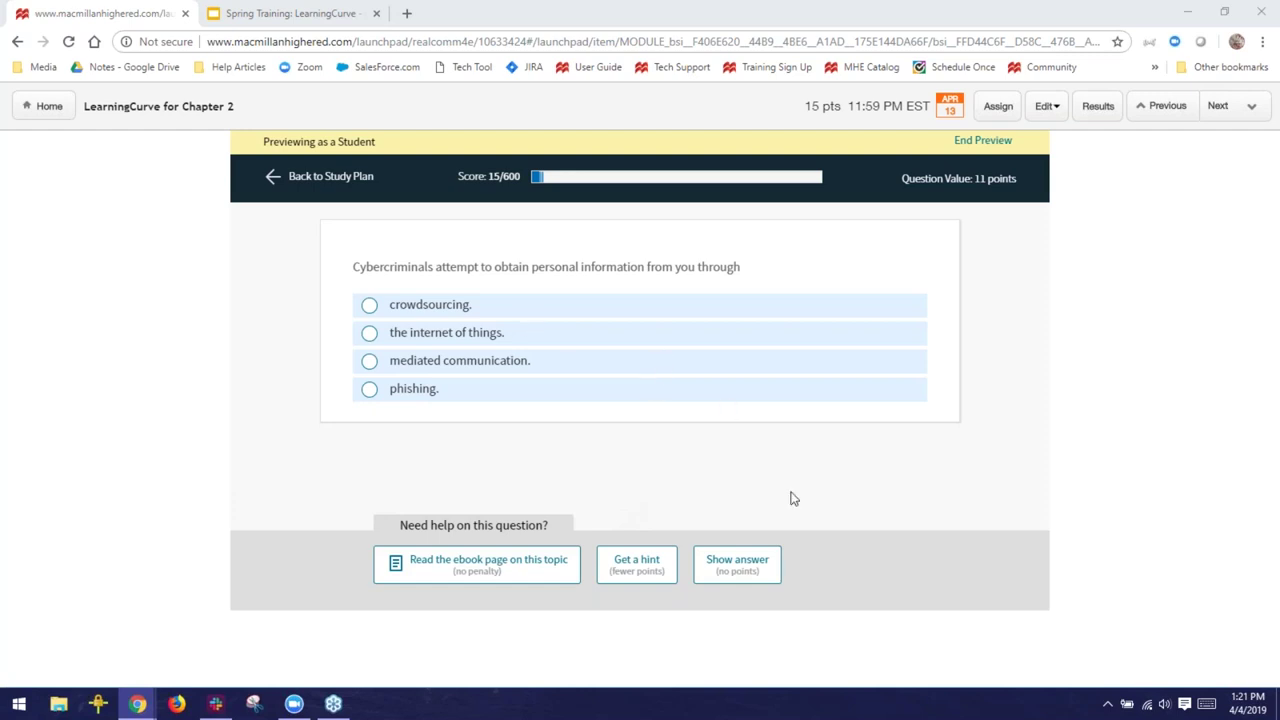
left_click(748, 566)
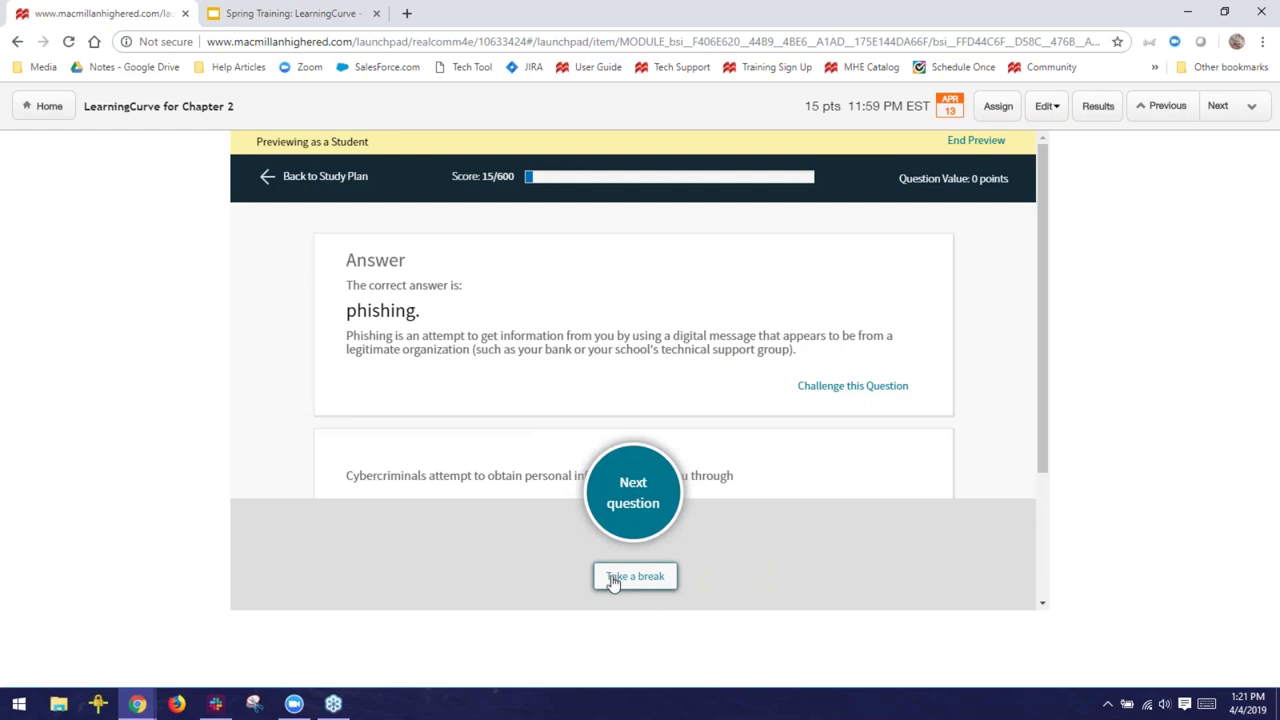
left_click(613, 583)
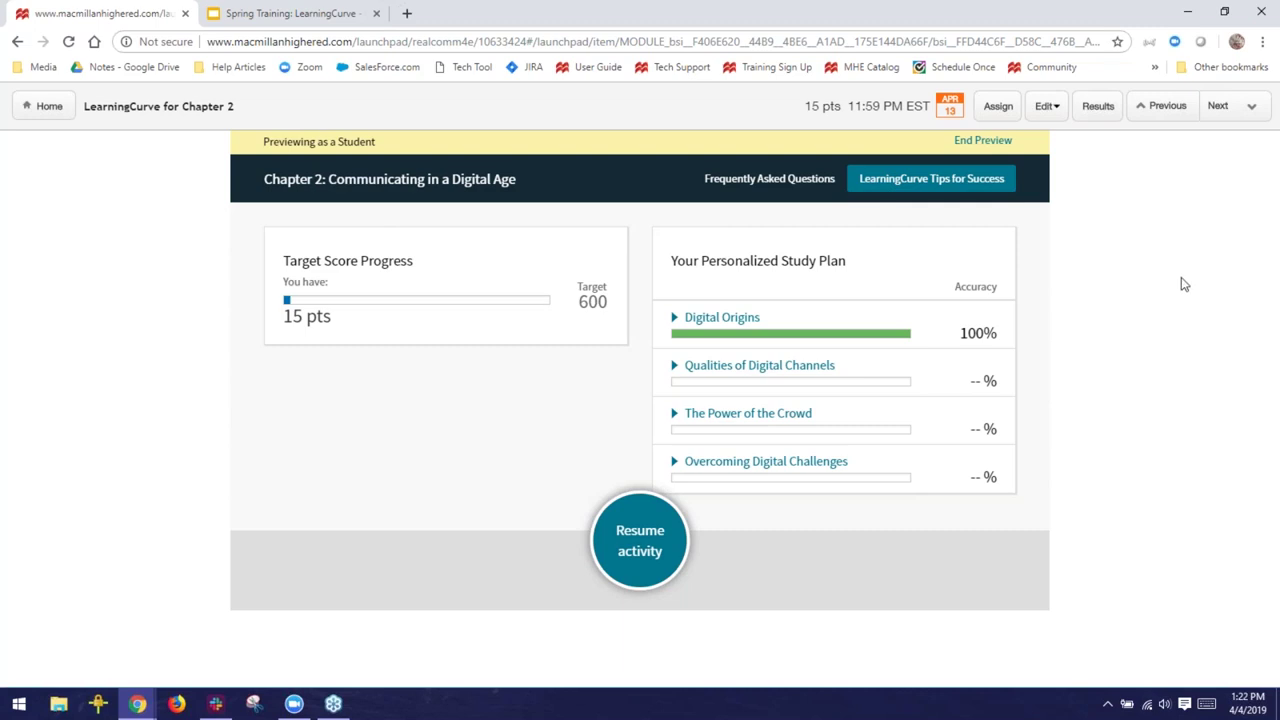
End the student preview and show sample students in the Activity Completion Roster for Chapter 2
left_click(977, 144)
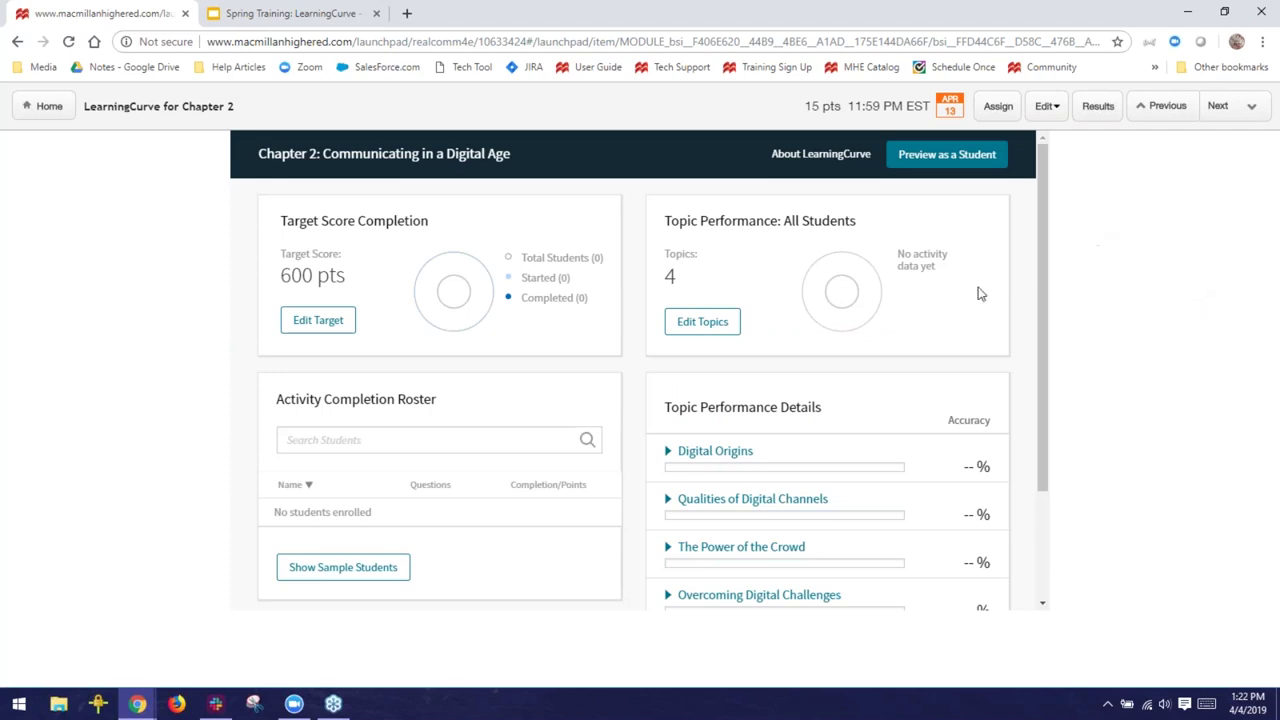
left_click(347, 570)
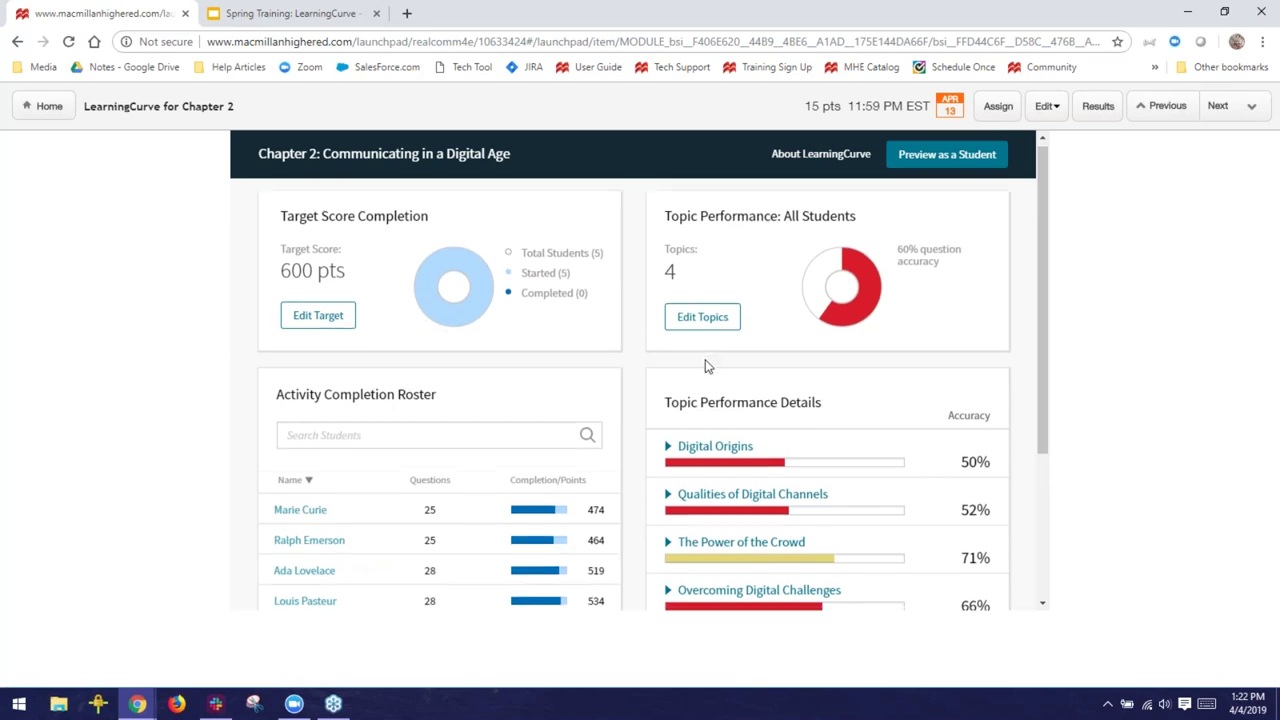
scroll(706, 366, "down", 2)
scroll(706, 366, "up", 2)
scroll(320, 553, "down", 1)
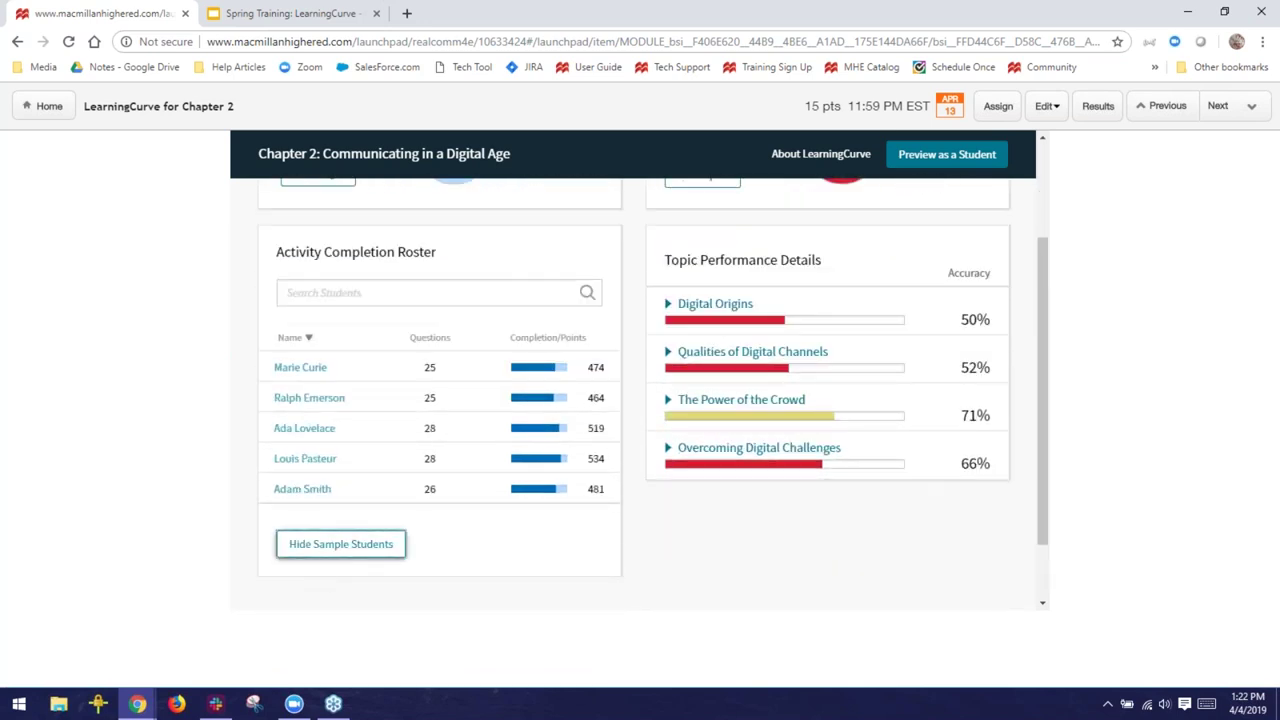
Hide and re-show the sample students, and review target score completion, the completion roster and the topic performance details
left_click(318, 553)
left_click(316, 424)
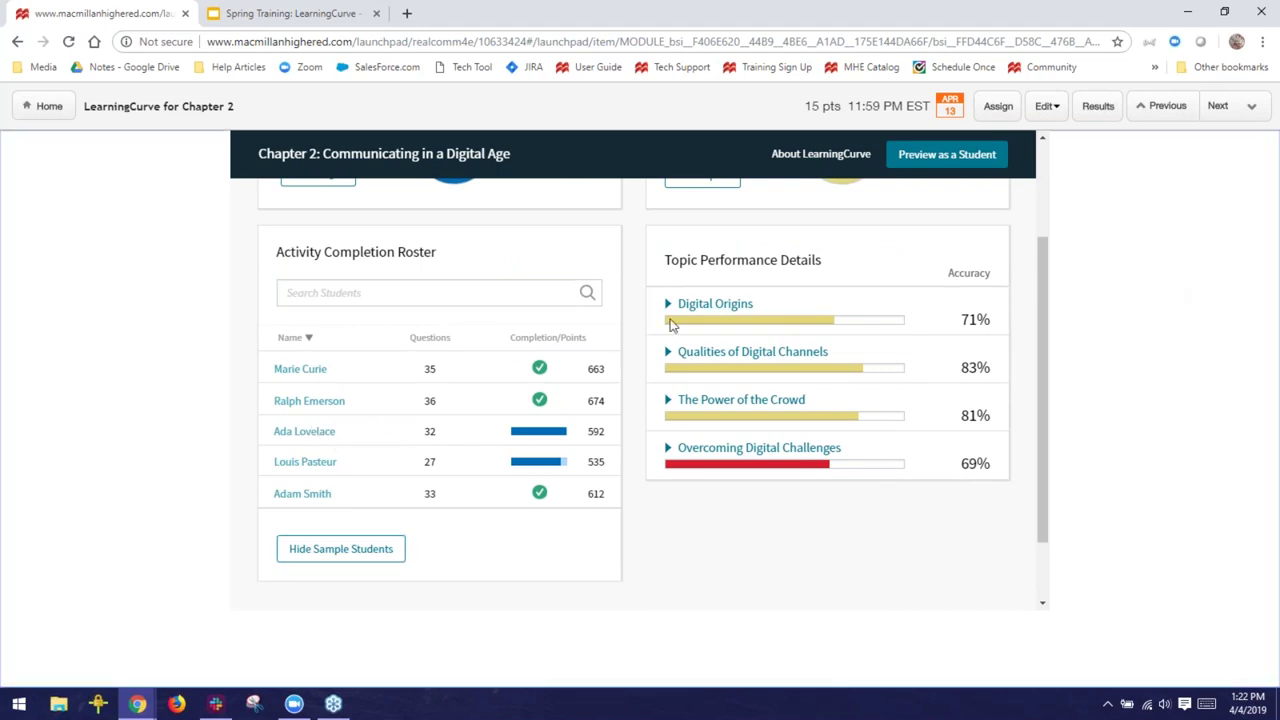
left_click(634, 303)
scroll(634, 303, "up", 2)
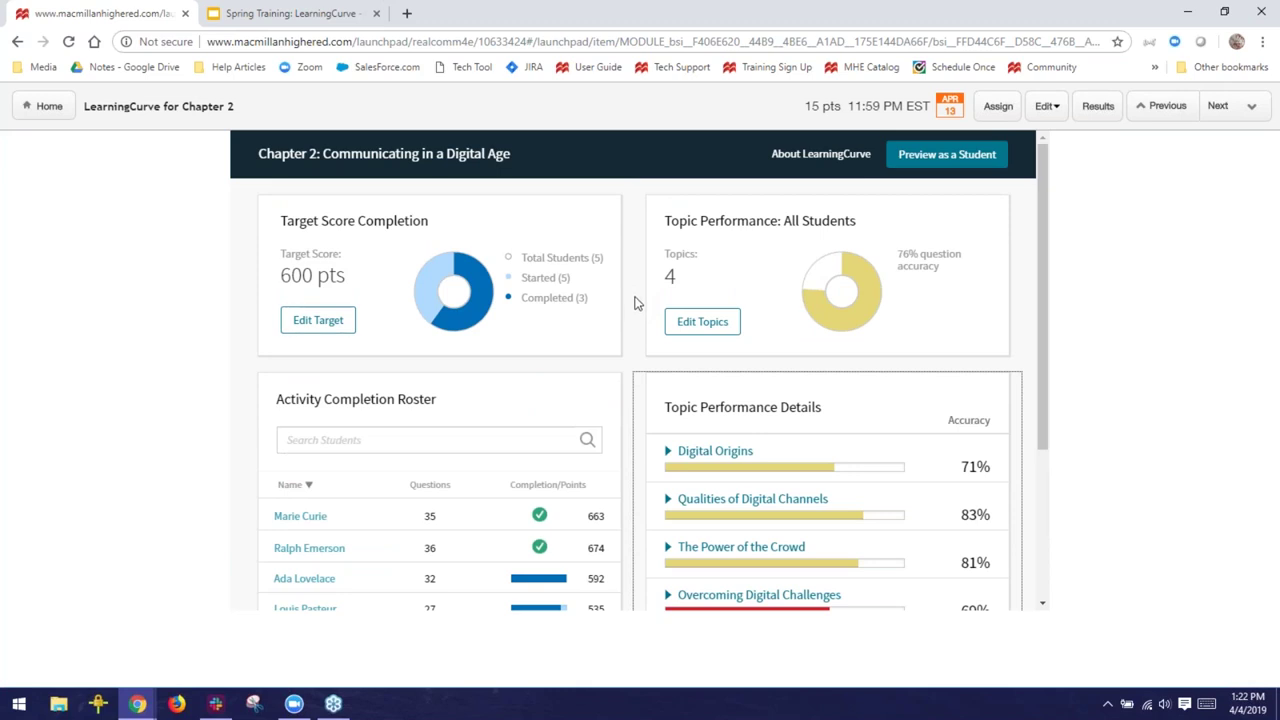
scroll(634, 303, "down", 3)
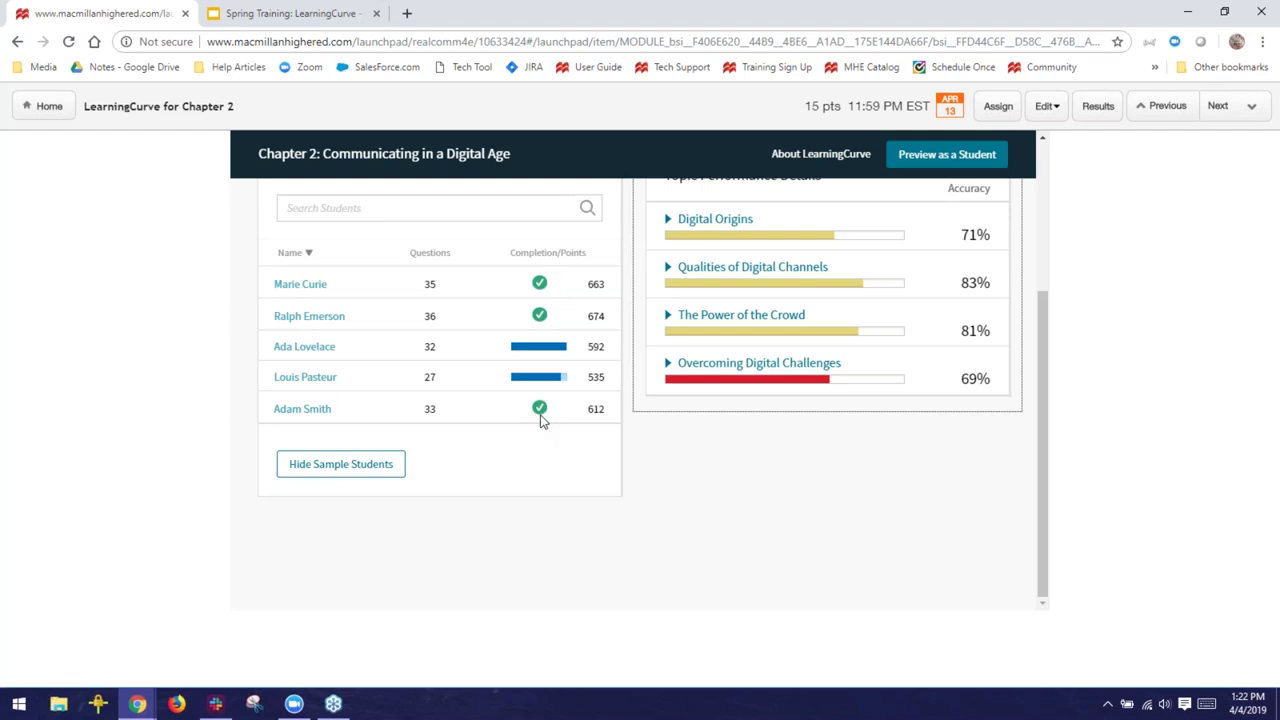
scroll(541, 420, "up", 2)
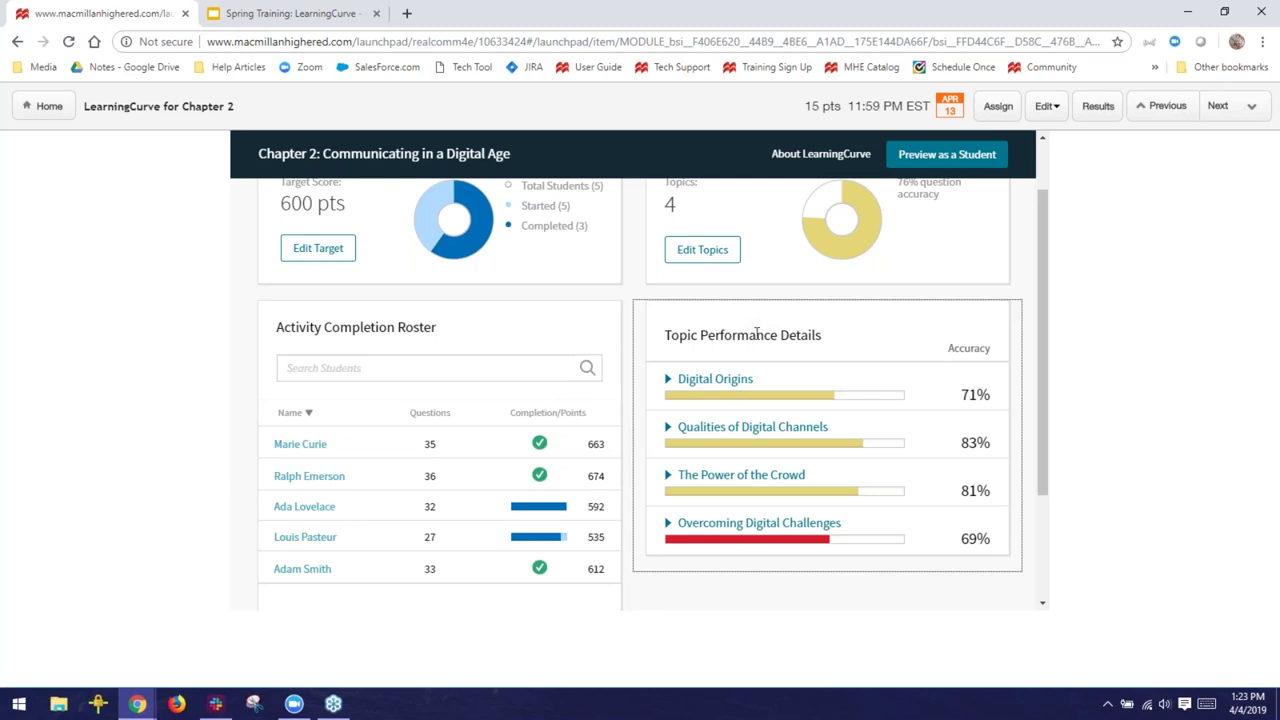
scroll(1043, 375, "down", 1)
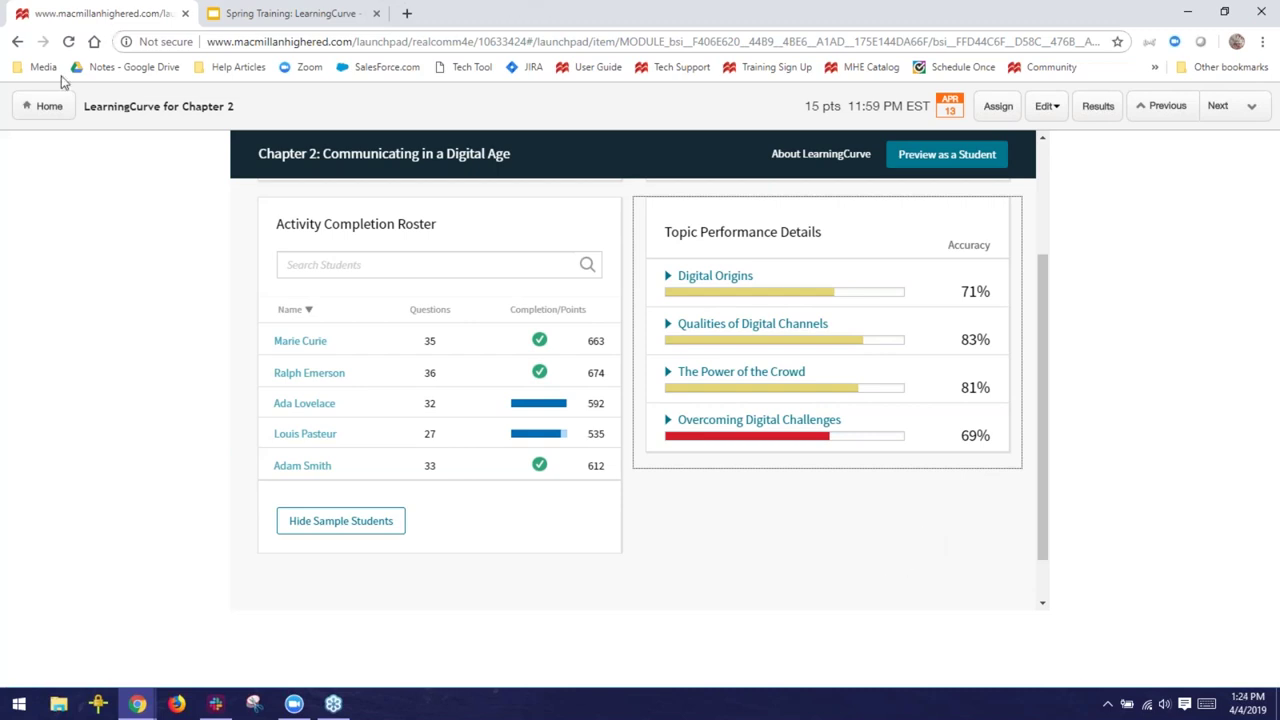
Return to the course home, switch to the Spring Training: LearningCurve presentation in Google Slides and open the adaptive learning quote on slide 5
left_click(44, 107)
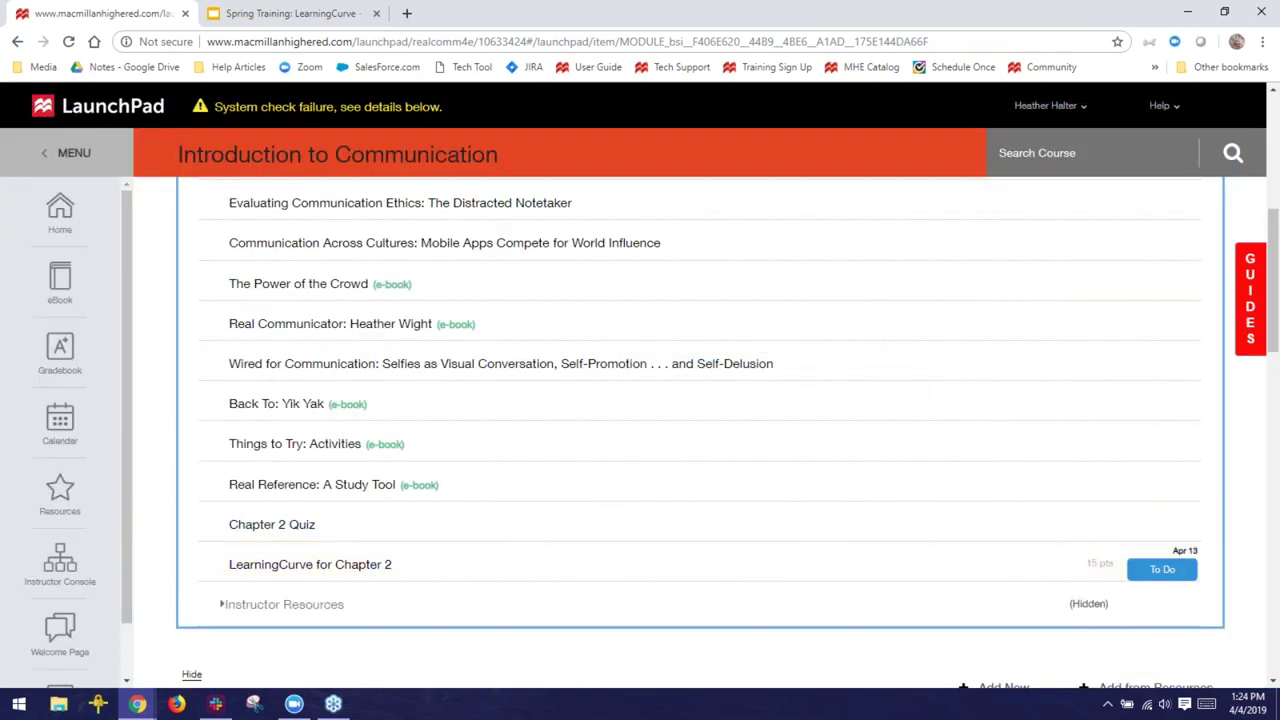
left_click(302, 15)
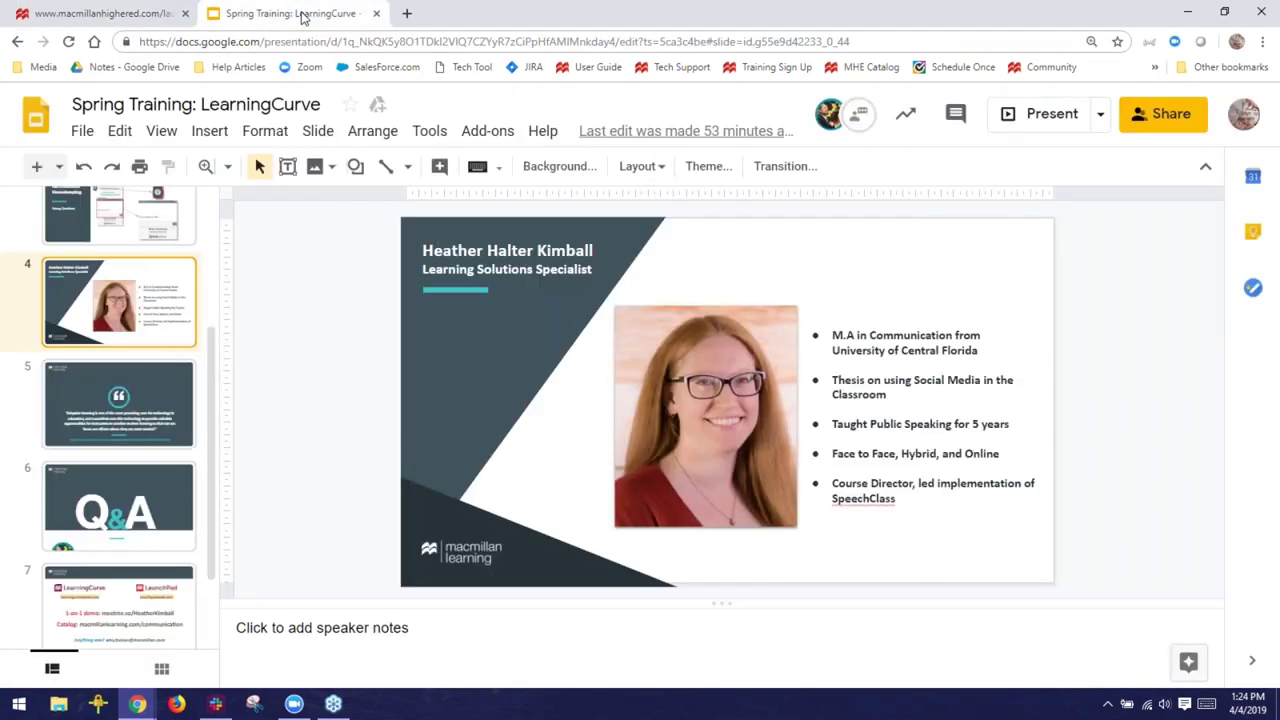
left_click(174, 428)
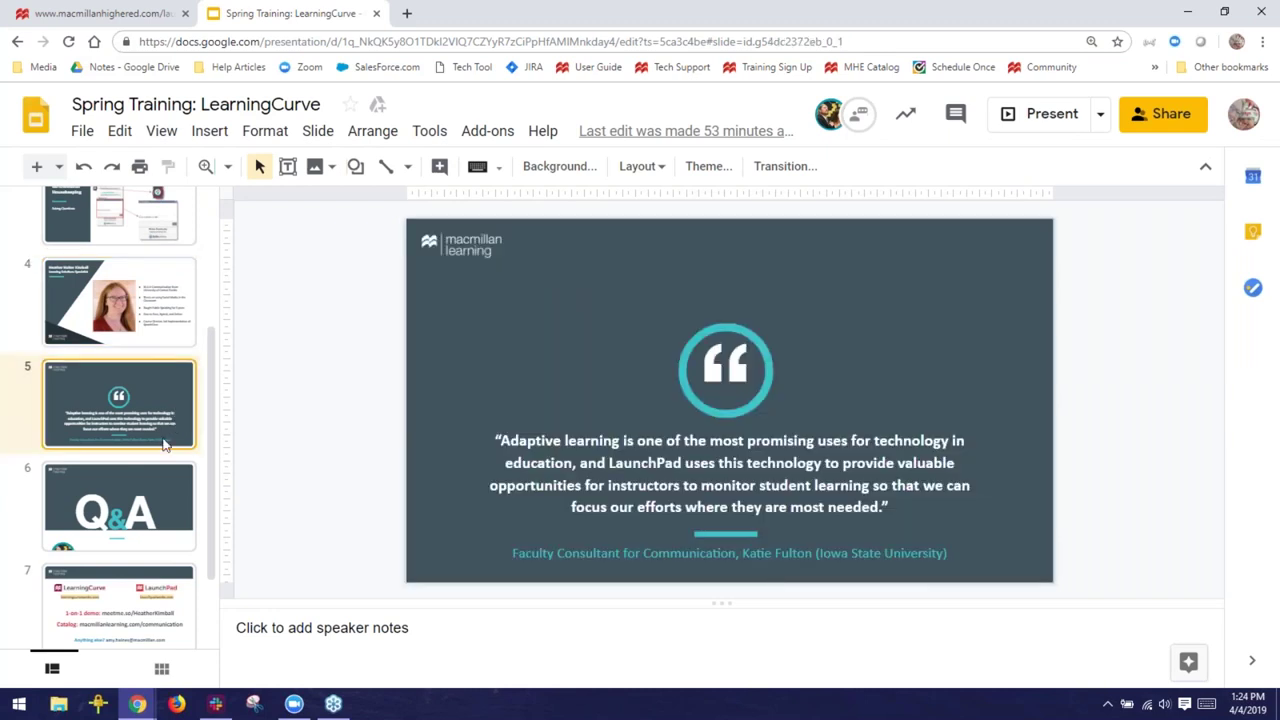